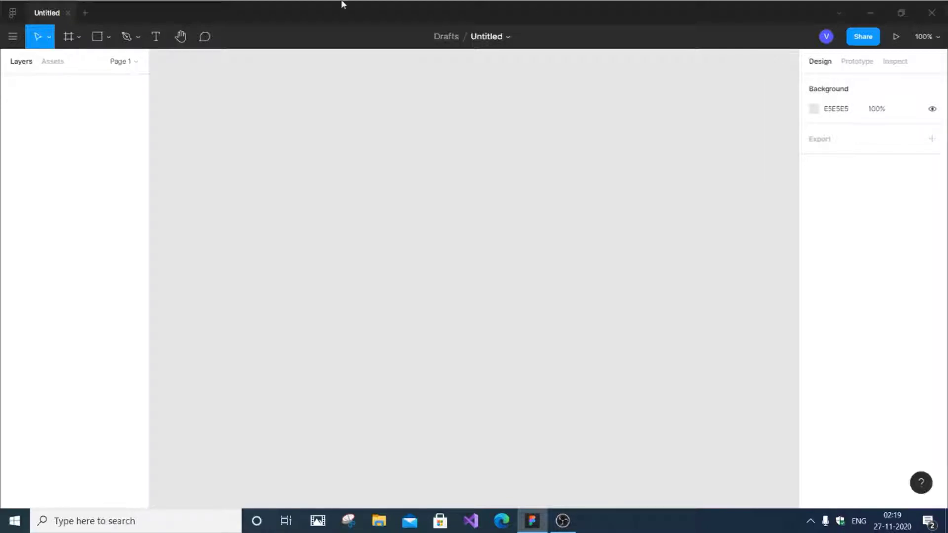
Switch to the Frame tool so the Phone, Tablet and Desktop size presets appear
{"action": "left_click", "coordinate": [77, 41]}
{"action": "left_click", "coordinate": [72, 42]}
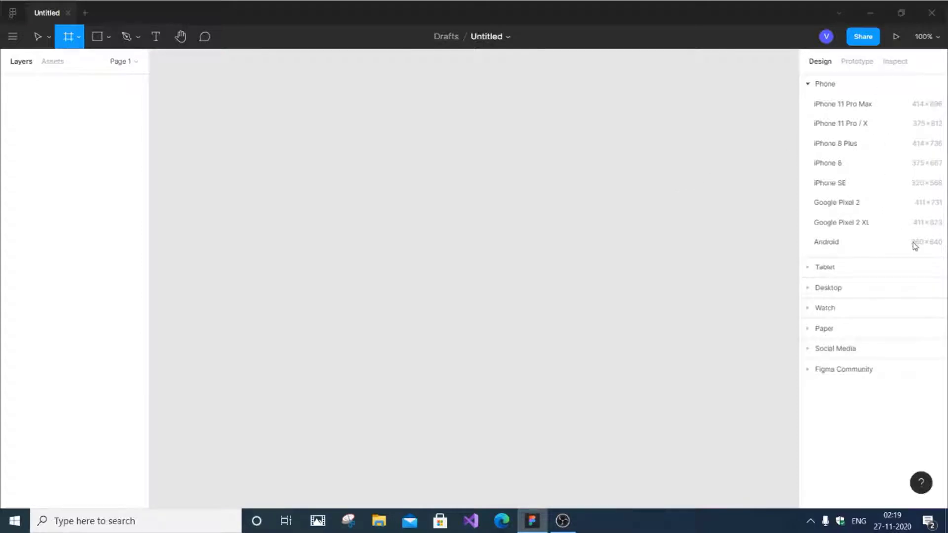
Add a 375×667 iPhone 8 frame and draw a 281×125 rectangle near its top
{"action": "left_click", "coordinate": [857, 165]}
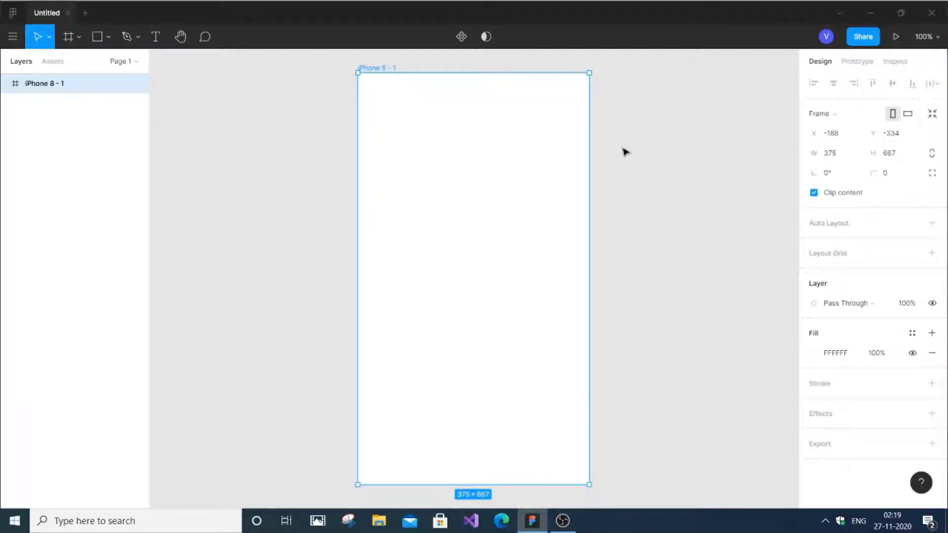
{"action": "left_click", "coordinate": [634, 163]}
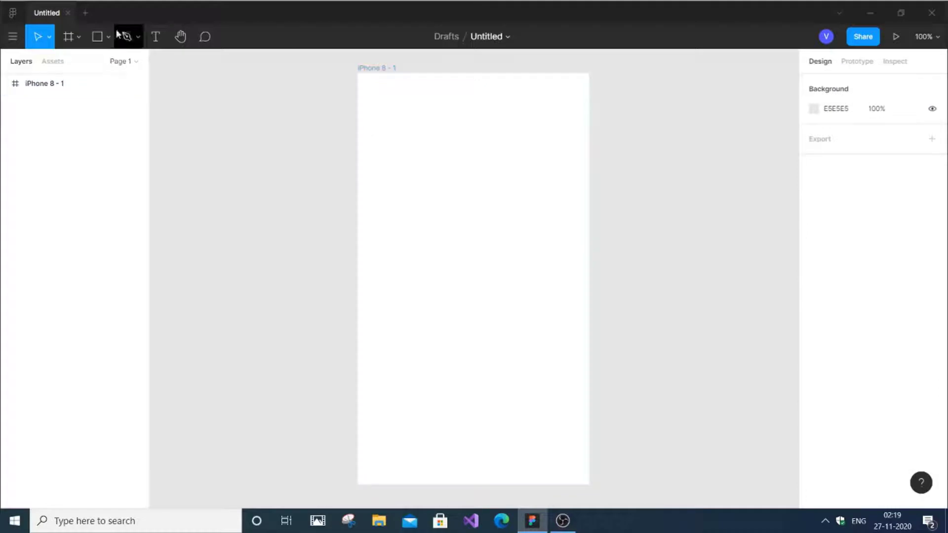
{"action": "left_click", "coordinate": [78, 38]}
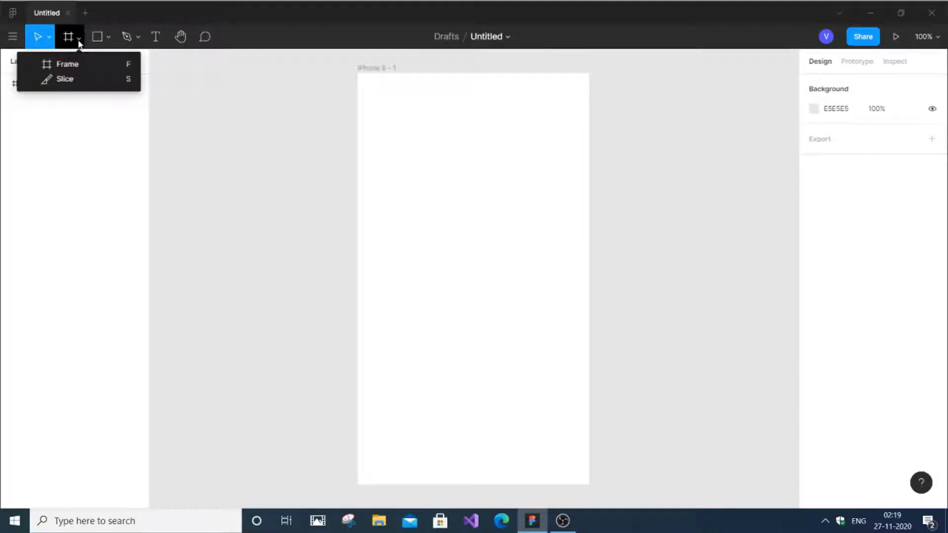
{"action": "left_click", "coordinate": [108, 39]}
{"action": "left_click", "coordinate": [108, 40]}
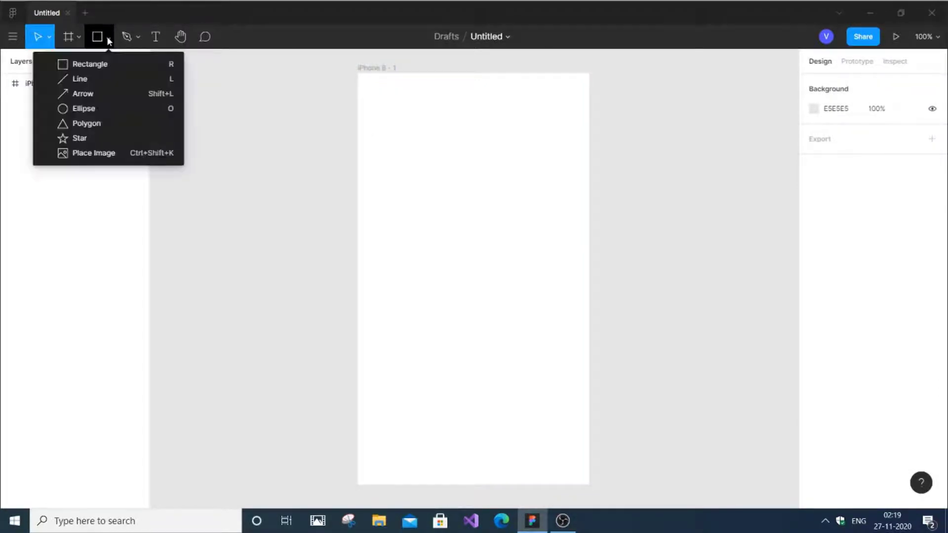
{"action": "left_click", "coordinate": [108, 63]}
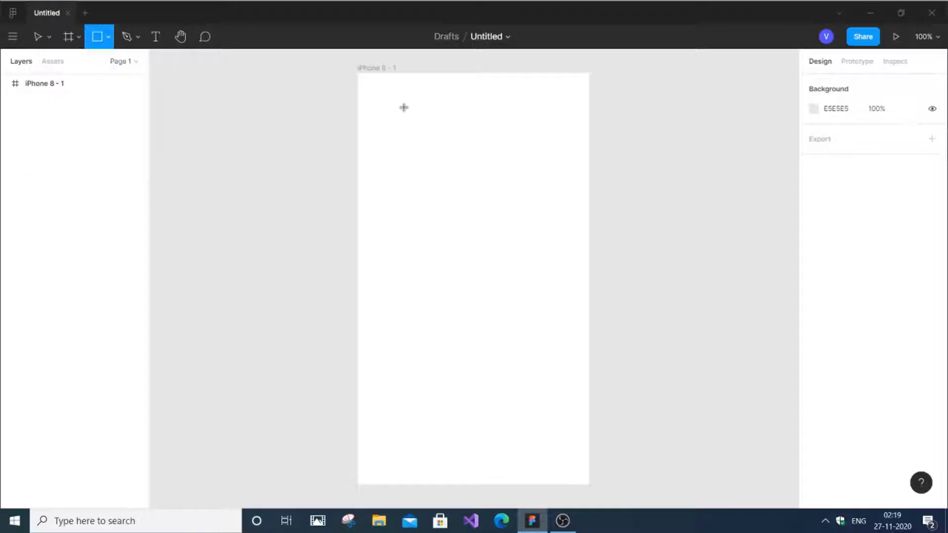
{"action": "mouse_move", "coordinate": [382, 147]}
{"action": "left_mouse_down"}
{"action": "mouse_move", "coordinate": [438, 212]}
{"action": "mouse_move", "coordinate": [557, 237]}
{"action": "mouse_move", "coordinate": [563, 271]}
{"action": "mouse_move", "coordinate": [557, 227]}
{"action": "left_mouse_up"}
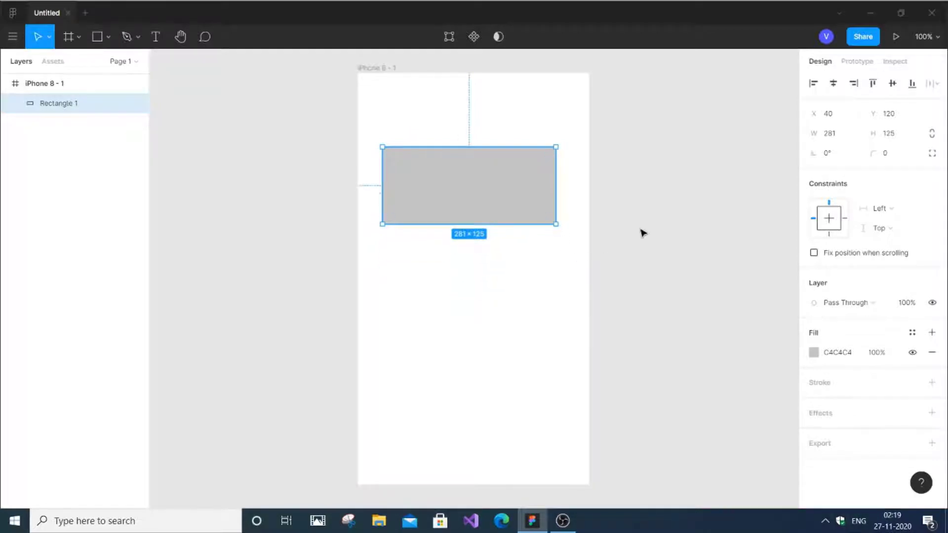
{"action": "left_click", "coordinate": [683, 215]}
Set the rectangle's fill to near-white FFFEFE
{"action": "left_click", "coordinate": [542, 197]}
{"action": "left_click", "coordinate": [815, 352]}
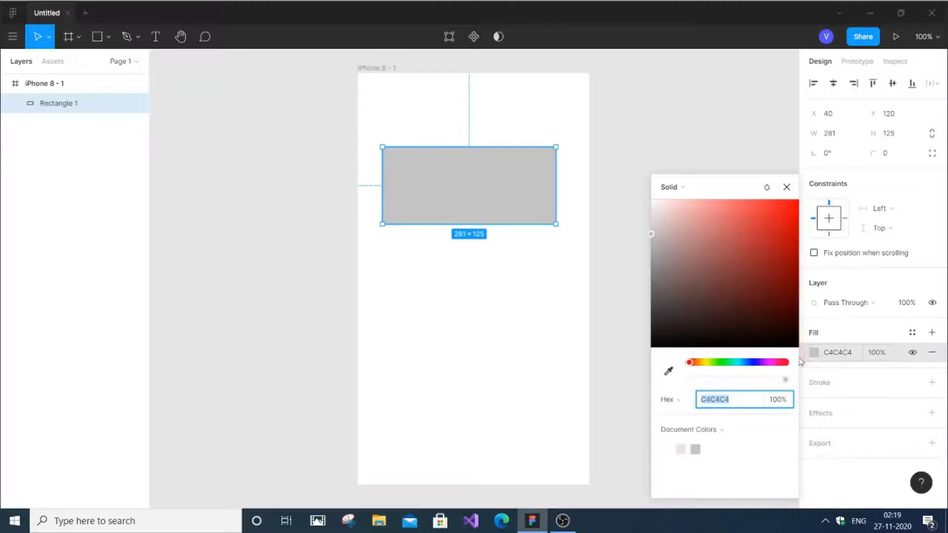
{"action": "left_click", "coordinate": [653, 207]}
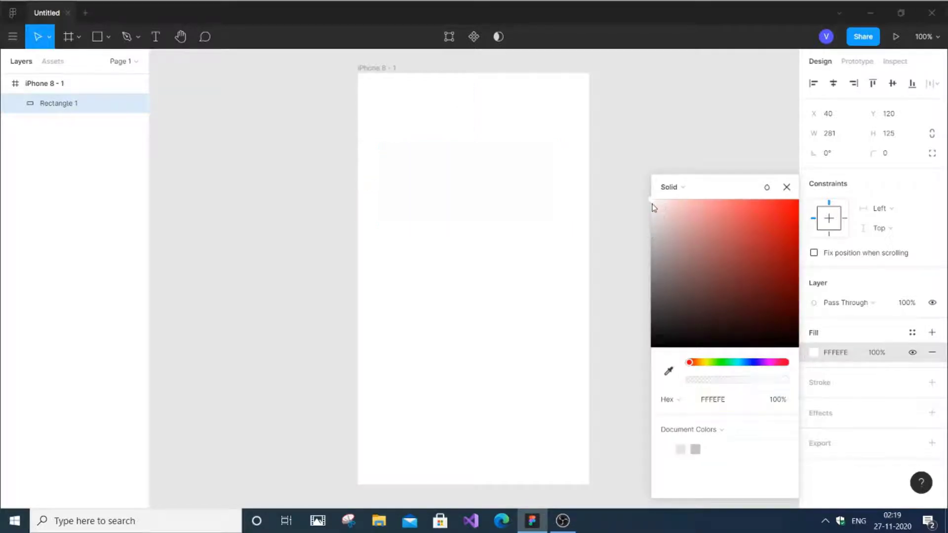
{"action": "left_click", "coordinate": [683, 144]}
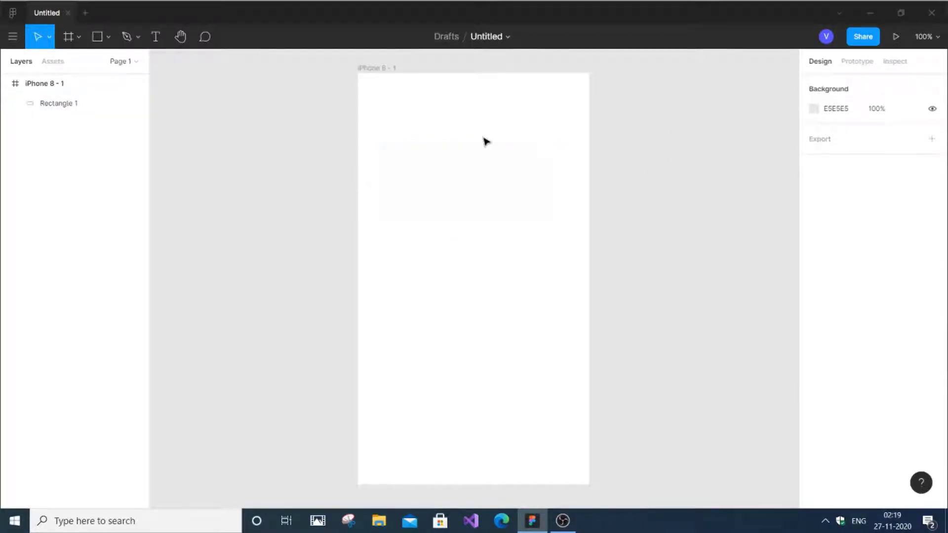
Add a Drop Shadow effect to the rectangle and clear its blur value
{"action": "left_click", "coordinate": [486, 188]}
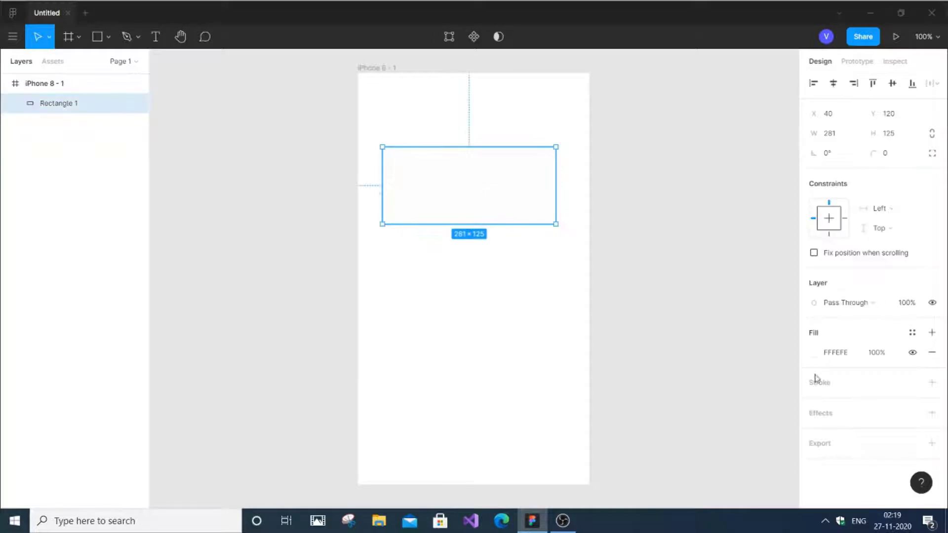
{"action": "left_click", "coordinate": [819, 415]}
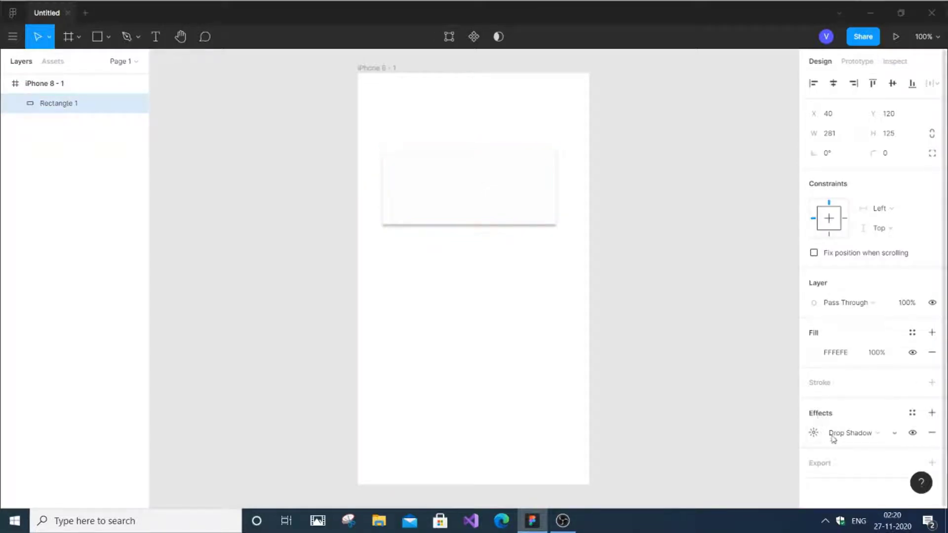
{"action": "left_click", "coordinate": [873, 437]}
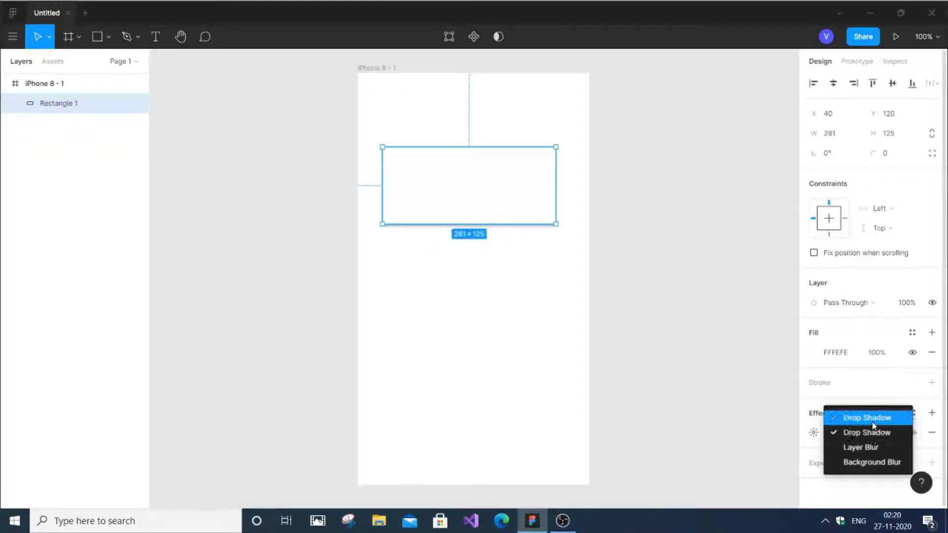
{"action": "left_click", "coordinate": [870, 432]}
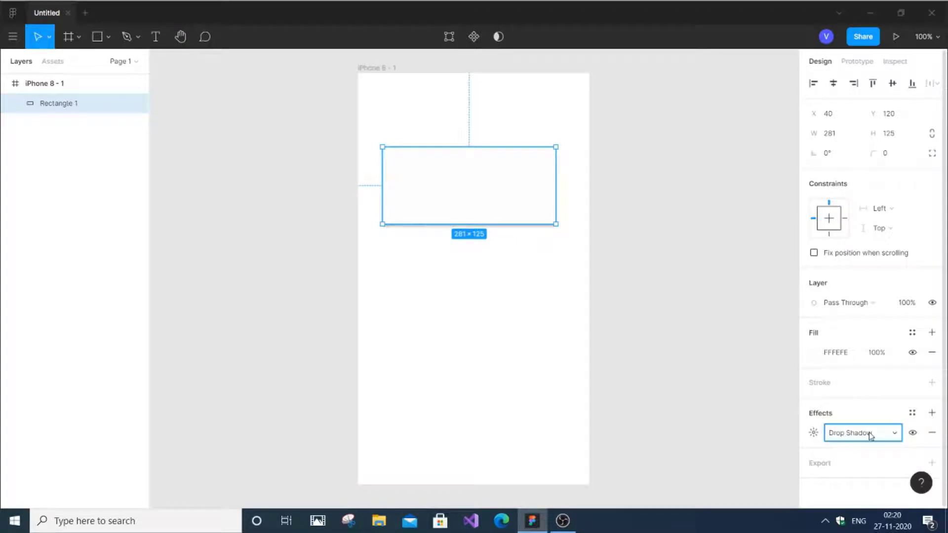
{"action": "left_click", "coordinate": [814, 433]}
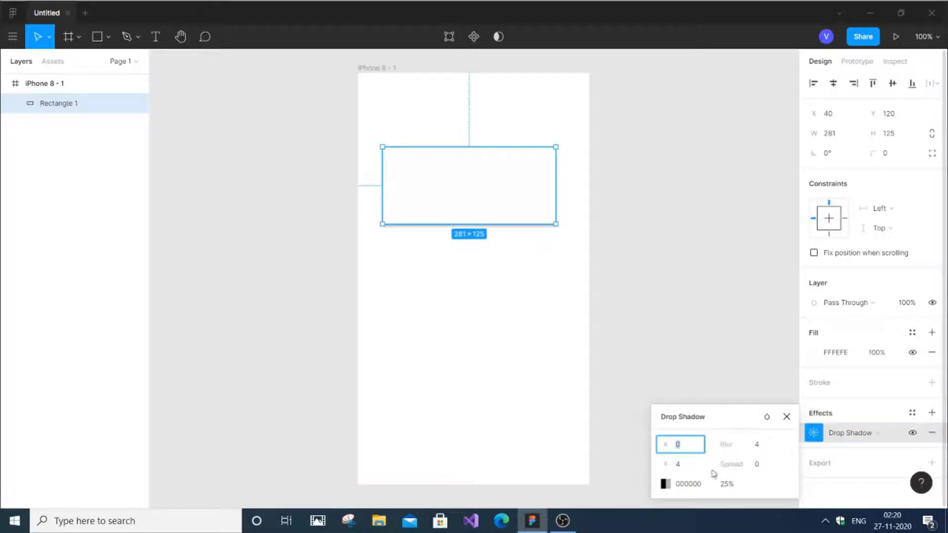
{"action": "left_click", "coordinate": [757, 445]}
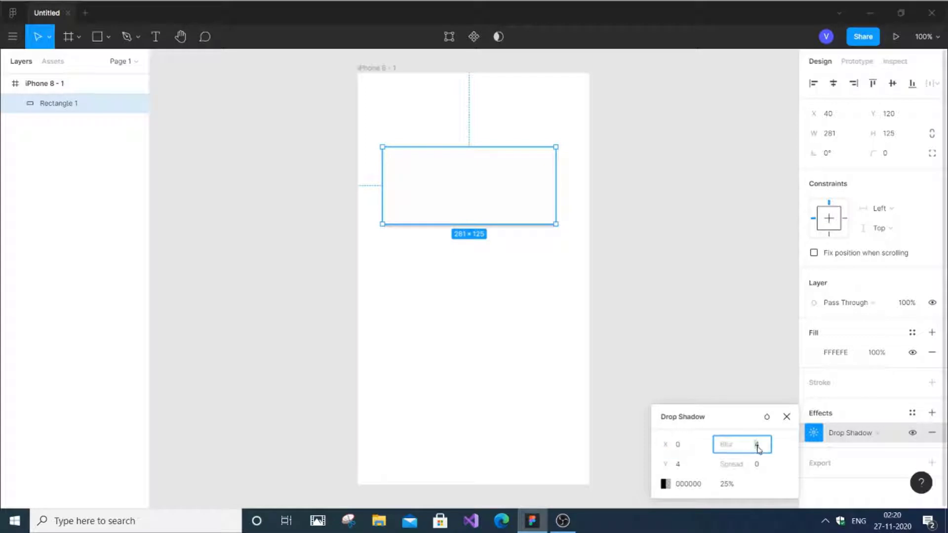
{"action": "key", "text": "BackSpace"}
{"action": "left_click", "coordinate": [721, 343]}
Move the card slightly down in the frame to Y 128
{"action": "left_click", "coordinate": [512, 188]}
{"action": "left_click_drag", "start_coordinate": [511, 188], "coordinate": [542, 214]}
{"action": "left_click", "coordinate": [658, 251]}
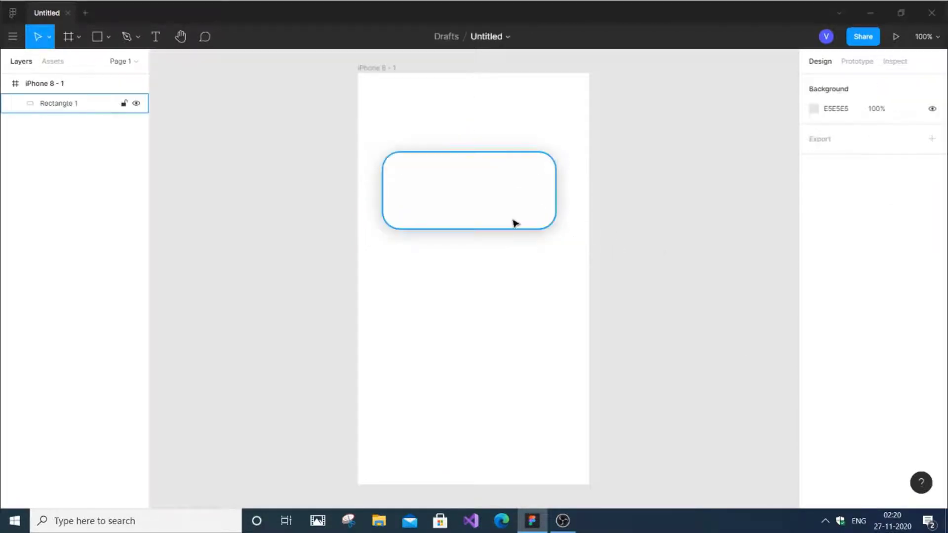
Add a 'PAGE 1' text box inside the card
{"action": "left_click", "coordinate": [151, 36]}
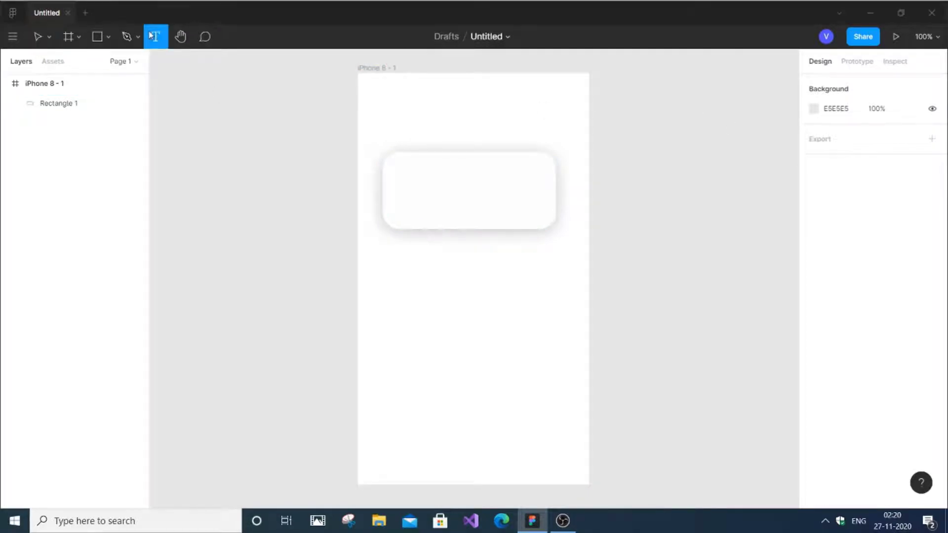
{"action": "left_click_drag", "start_coordinate": [405, 171], "coordinate": [514, 195]}
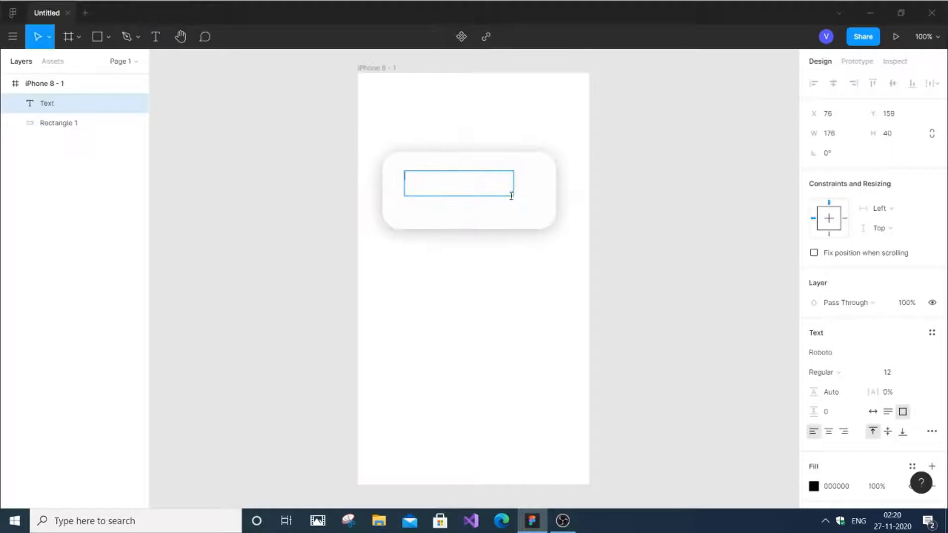
{"action": "type", "text": "PAGE 1"}
{"action": "left_click", "coordinate": [921, 376]}
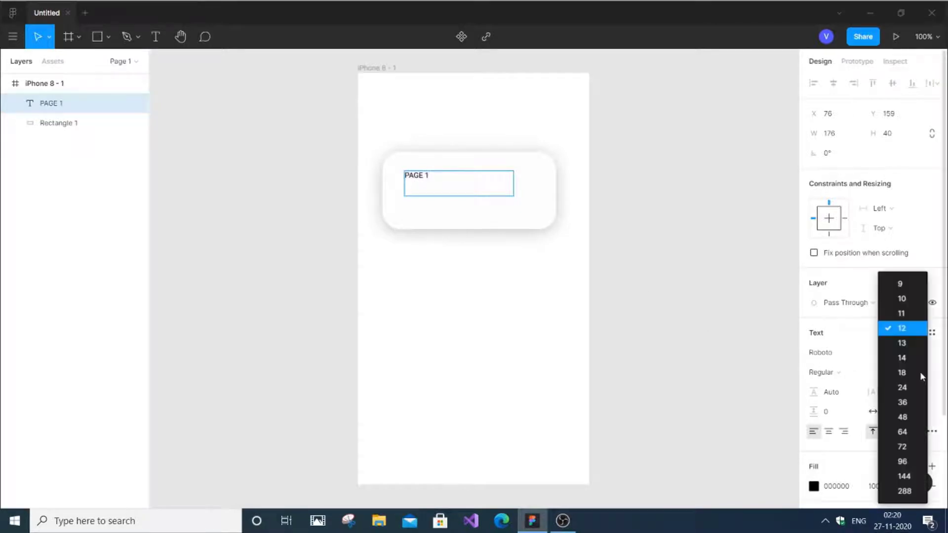
{"action": "left_click", "coordinate": [904, 446]}
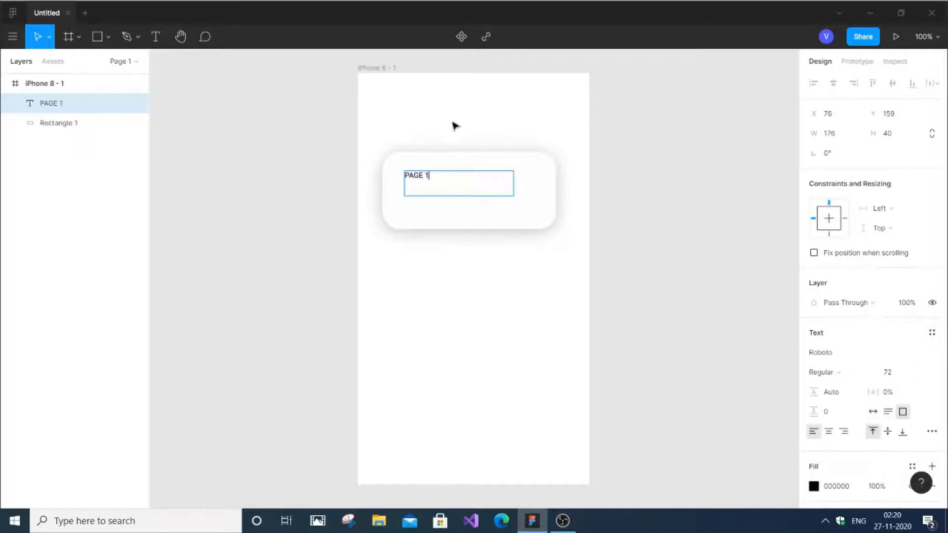
Resize the PAGE 1 label to 36 and centre it within the card
{"action": "left_click_drag", "start_coordinate": [429, 175], "coordinate": [387, 168]}
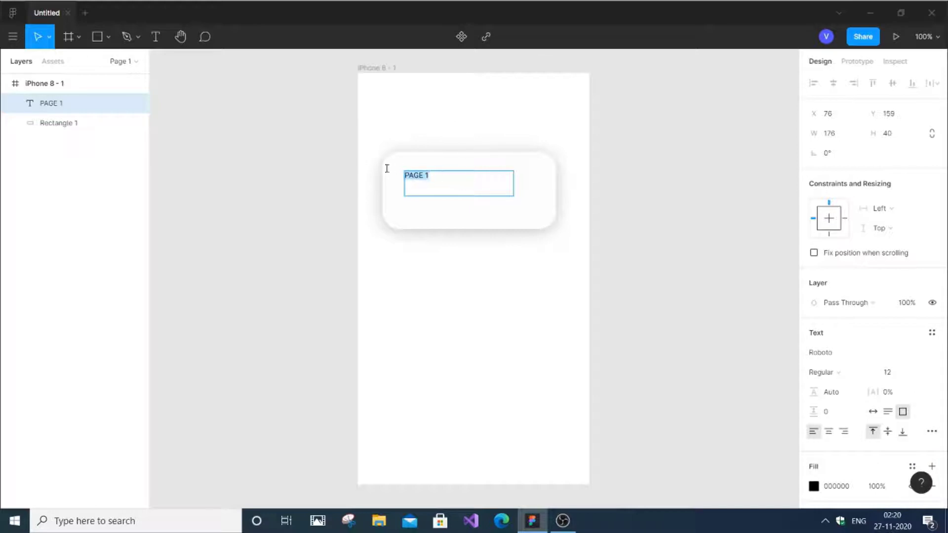
{"action": "left_click", "coordinate": [919, 376]}
{"action": "left_click", "coordinate": [903, 403]}
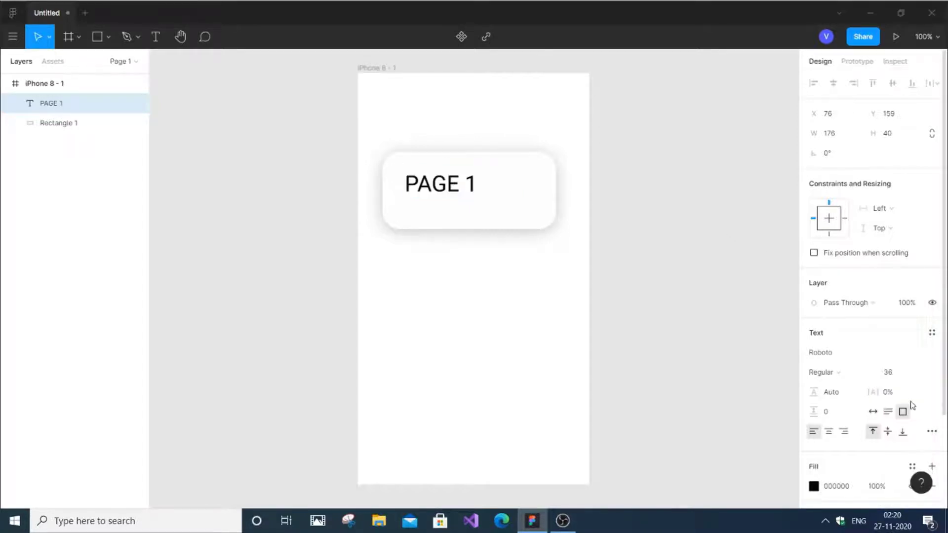
{"action": "left_click", "coordinate": [460, 184]}
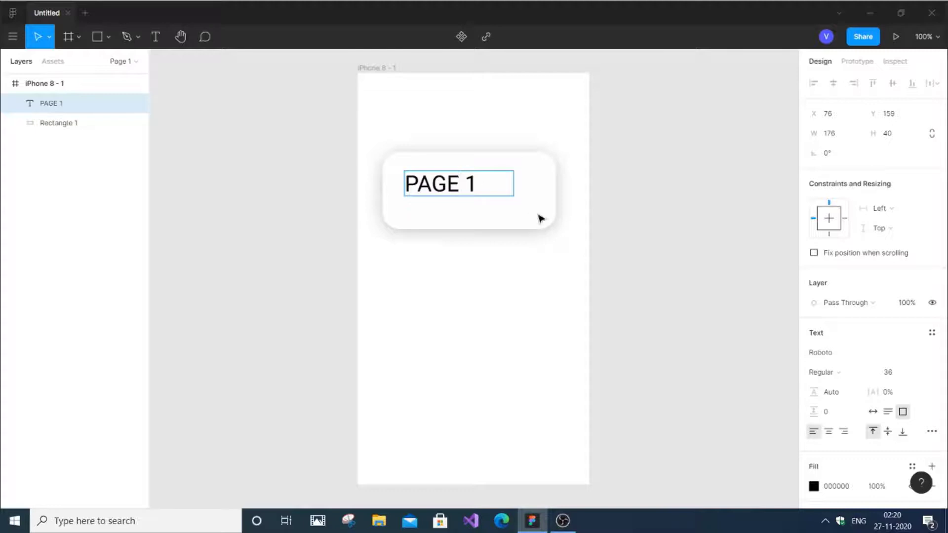
{"action": "key", "text": "Escape"}
{"action": "left_click_drag", "start_coordinate": [428, 188], "coordinate": [461, 193]}
{"action": "left_click", "coordinate": [660, 243]}
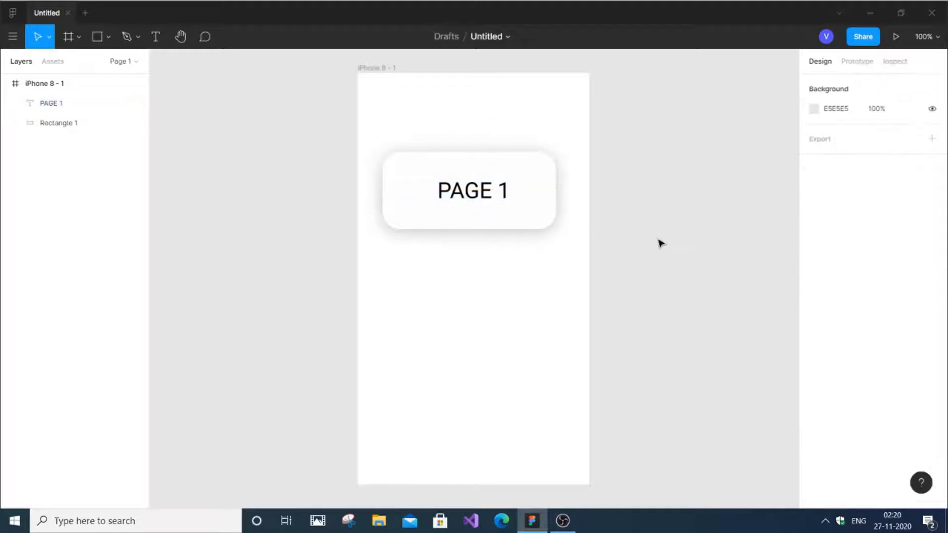
{"action": "left_click", "coordinate": [487, 188]}
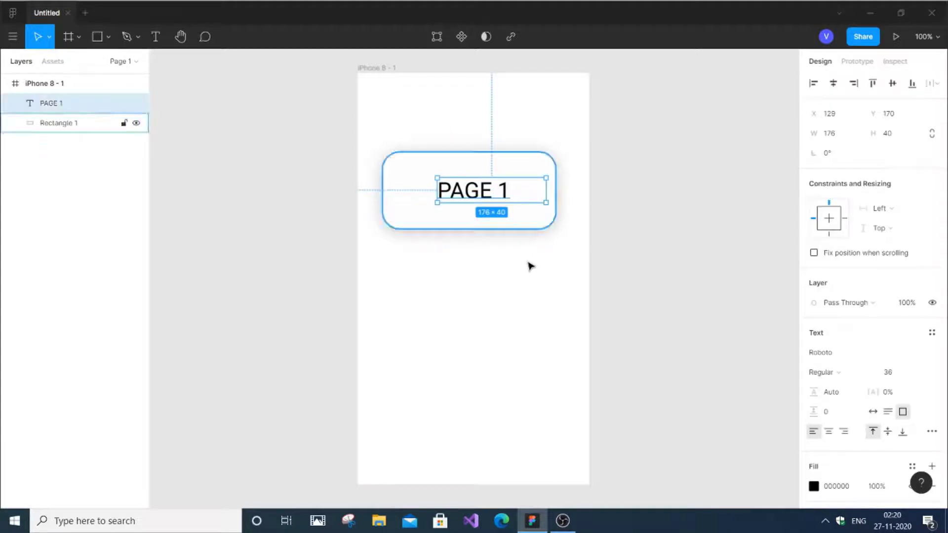
{"action": "left_click", "coordinate": [697, 259]}
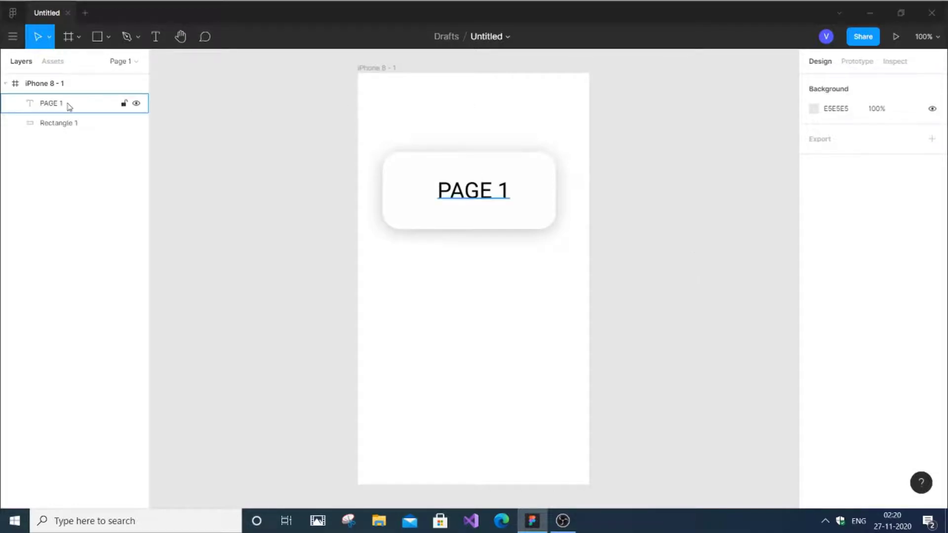
Duplicate the iPhone 8 - 1 frame with Ctrl+D to create iPhone 8 - 2
{"action": "left_click", "coordinate": [36, 87]}
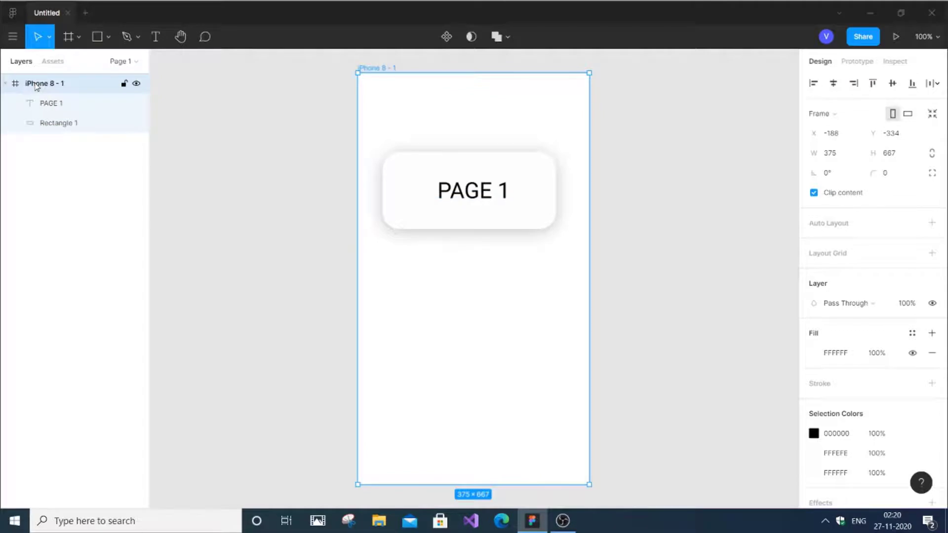
{"action": "left_click", "coordinate": [6, 83]}
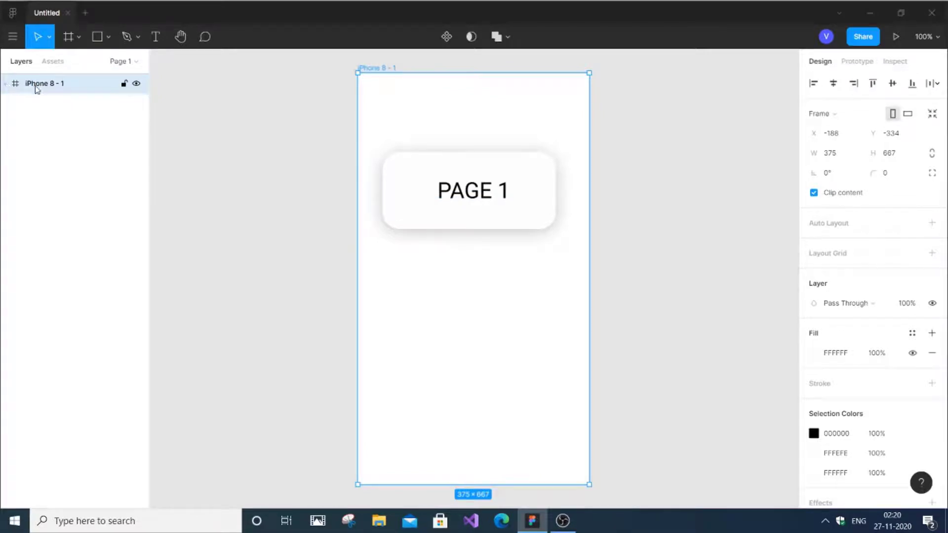
{"action": "key", "text": "ctrl+d"}
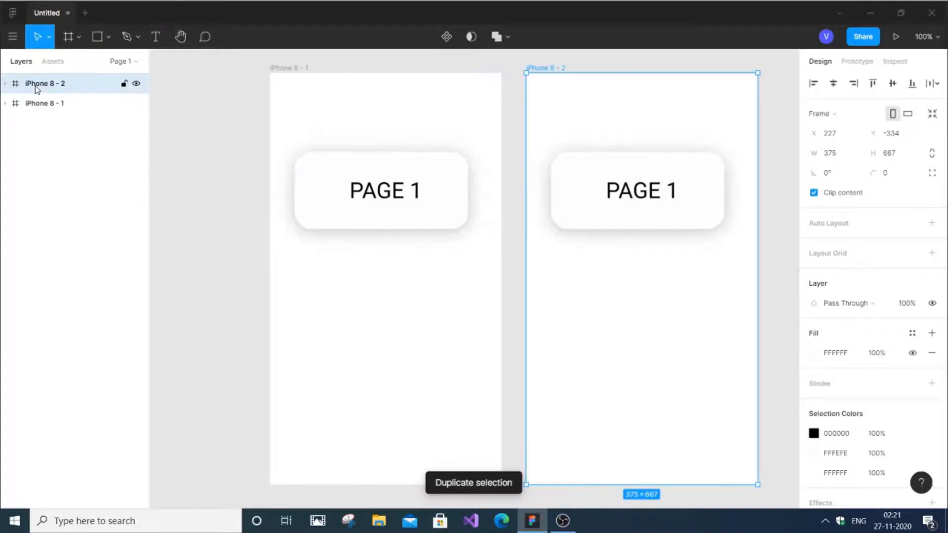
{"action": "left_click", "coordinate": [410, 143]}
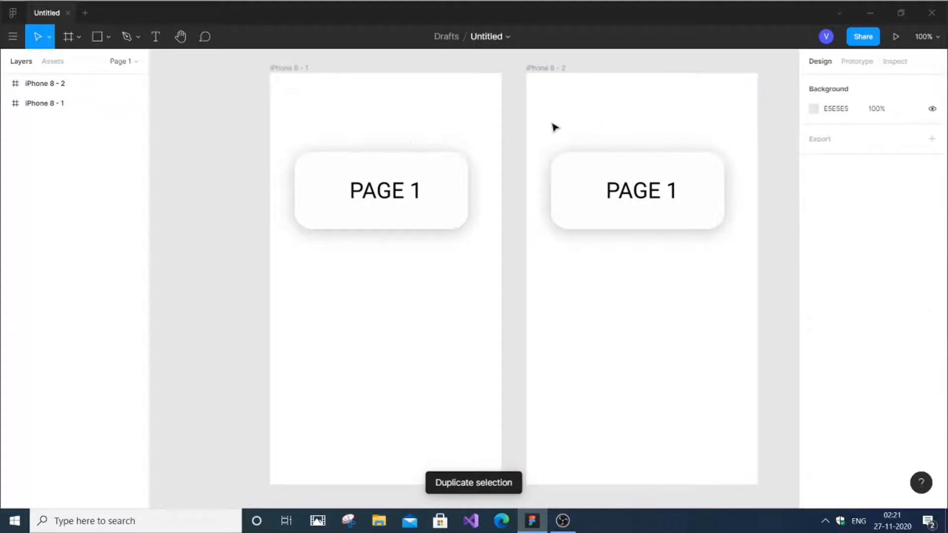
Change the copied card's label from PAGE 1 to PAGE 2
{"action": "left_click", "coordinate": [659, 198]}
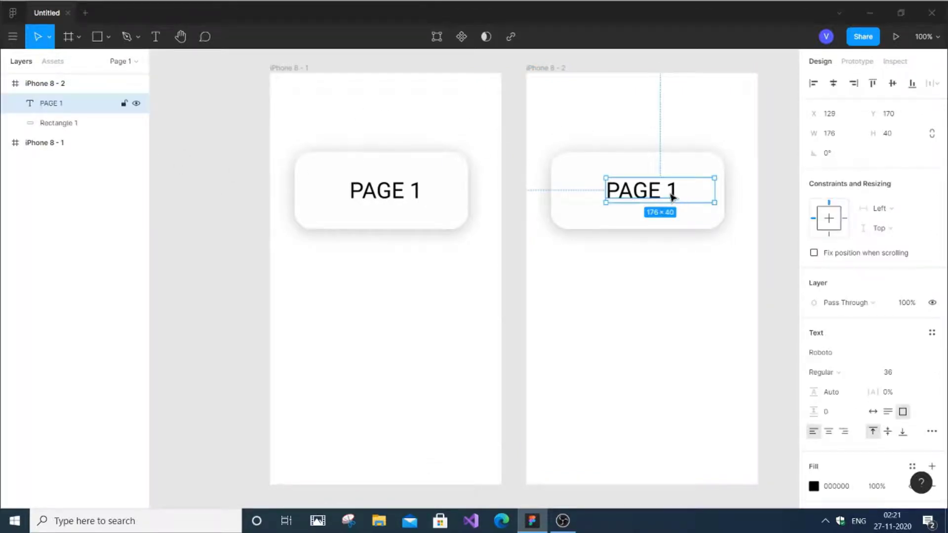
{"action": "double_click", "coordinate": [671, 193]}
{"action": "left_click", "coordinate": [680, 193]}
{"action": "key", "text": "BackSpace"}
{"action": "type", "text": "3"}
{"action": "key", "text": "BackSpace"}
{"action": "type", "text": "2"}
{"action": "key", "text": "Escape"}
{"action": "left_click", "coordinate": [262, 155]}
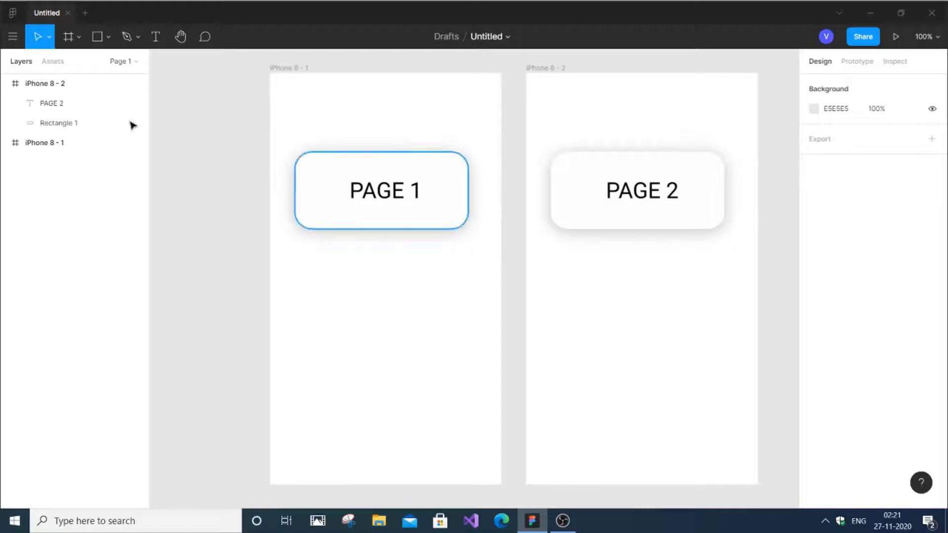
Select Rectangle 1 inside iPhone 8 - 1 in the layers and show its Prototype settings
{"action": "left_click", "coordinate": [5, 144]}
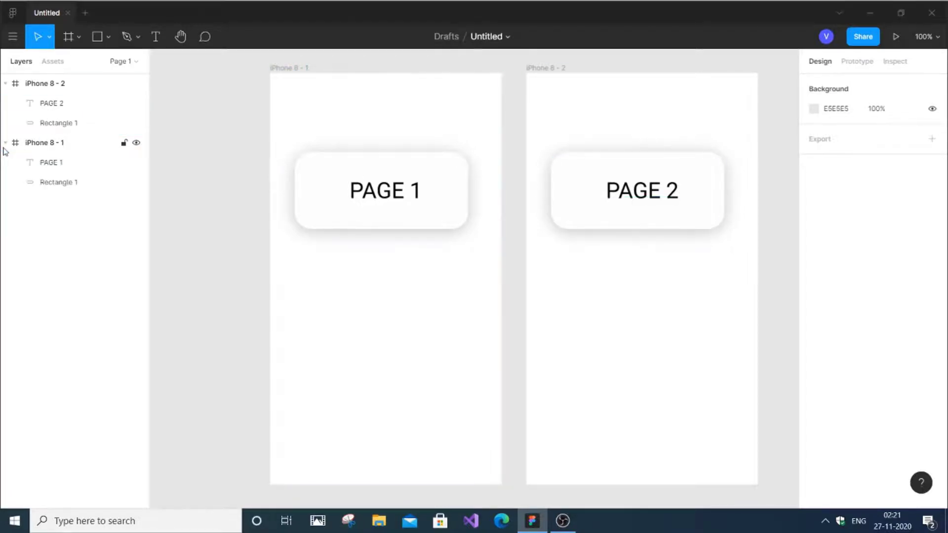
{"action": "left_click", "coordinate": [6, 143]}
{"action": "left_click", "coordinate": [6, 84]}
{"action": "left_click", "coordinate": [6, 104]}
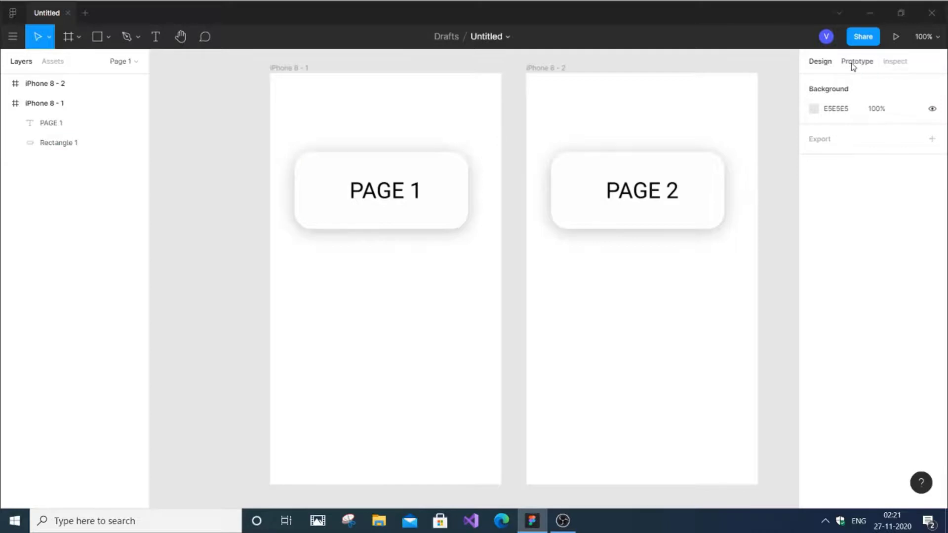
{"action": "left_click", "coordinate": [81, 147]}
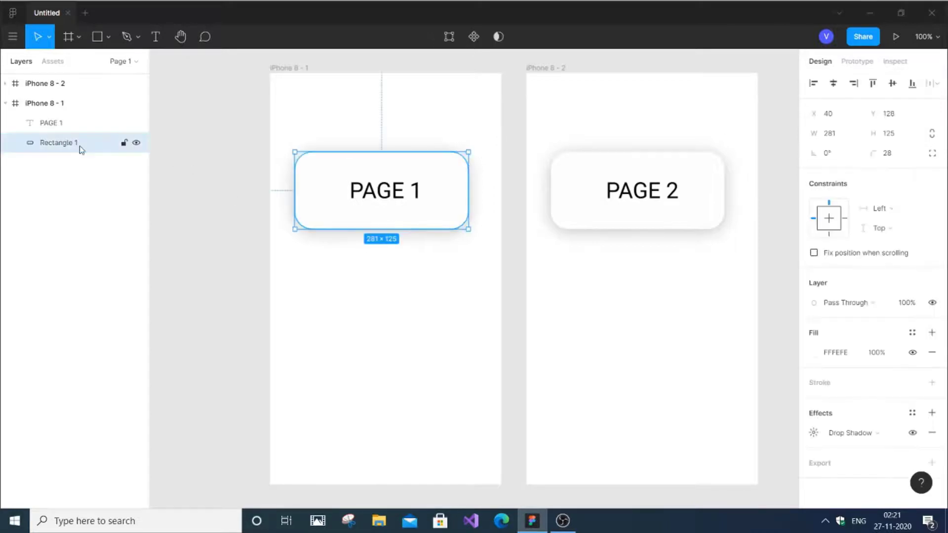
{"action": "left_click", "coordinate": [858, 61]}
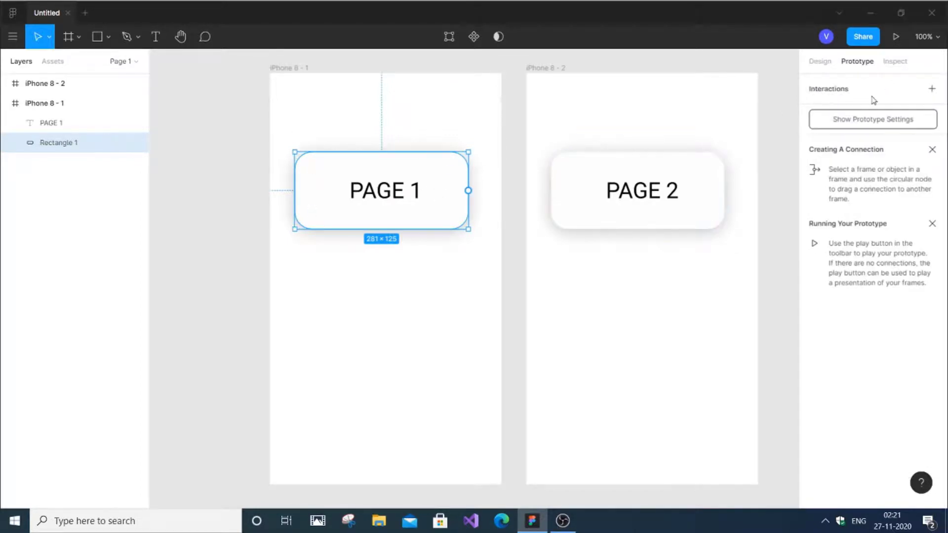
Give the PAGE 1 card rectangle an On Tap, Navigate To iPhone 8 - 2 interaction
{"action": "left_click", "coordinate": [931, 90]}
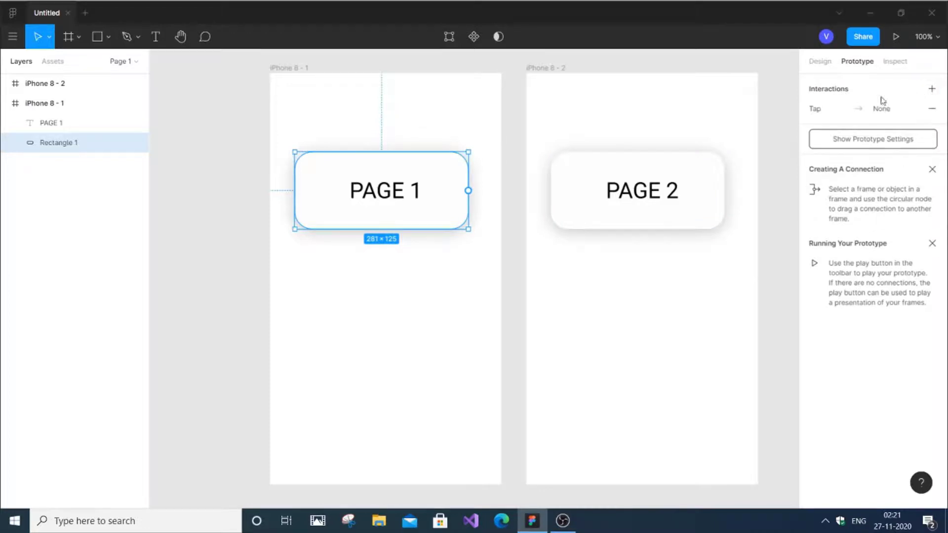
{"action": "left_click", "coordinate": [834, 112]}
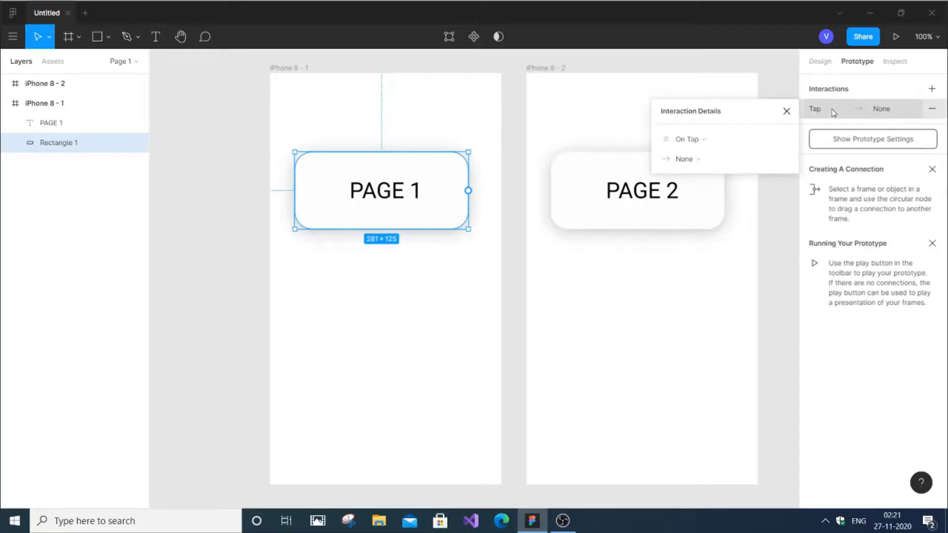
{"action": "left_click", "coordinate": [706, 142]}
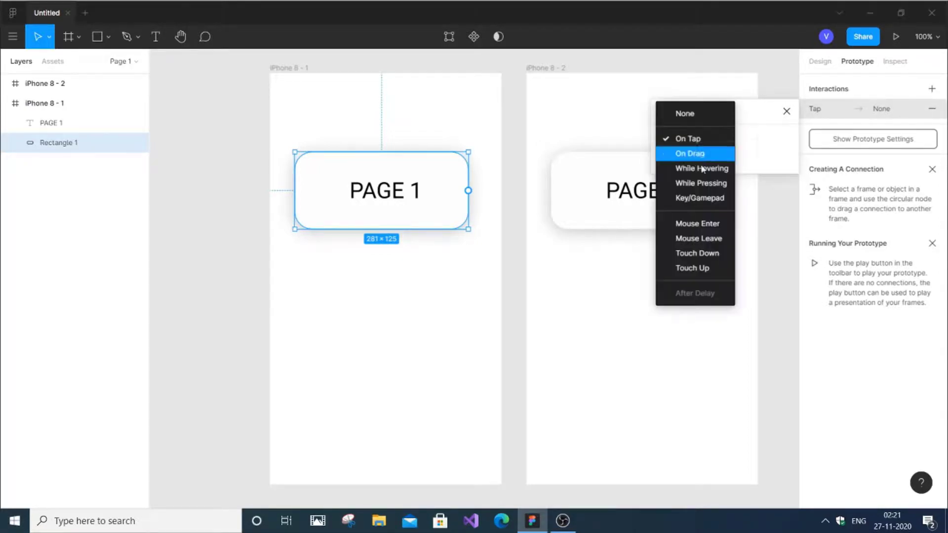
{"action": "left_click", "coordinate": [773, 71]}
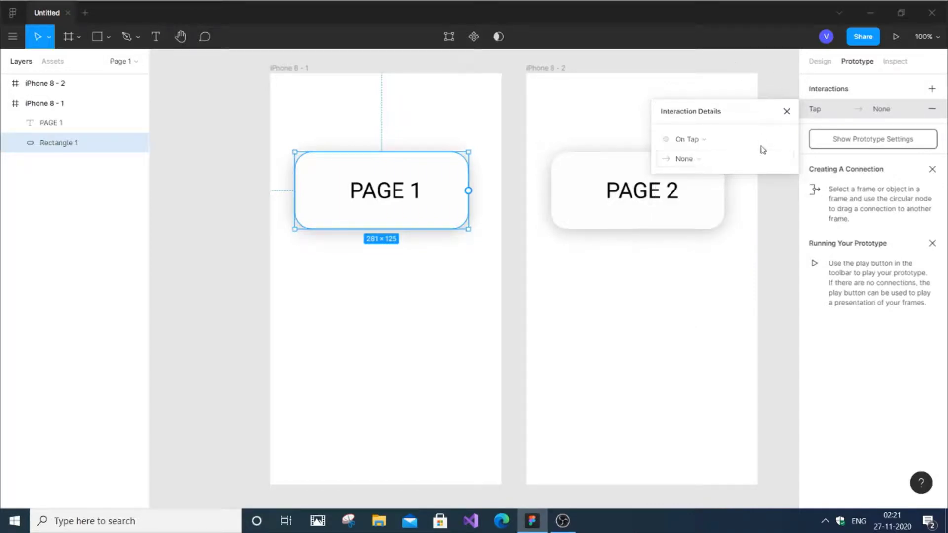
{"action": "left_click", "coordinate": [750, 161]}
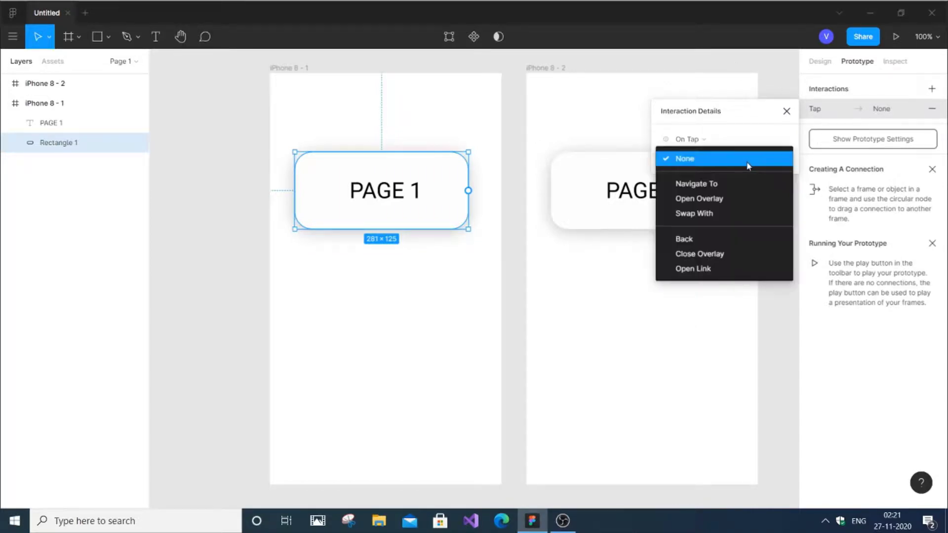
{"action": "left_click", "coordinate": [729, 186]}
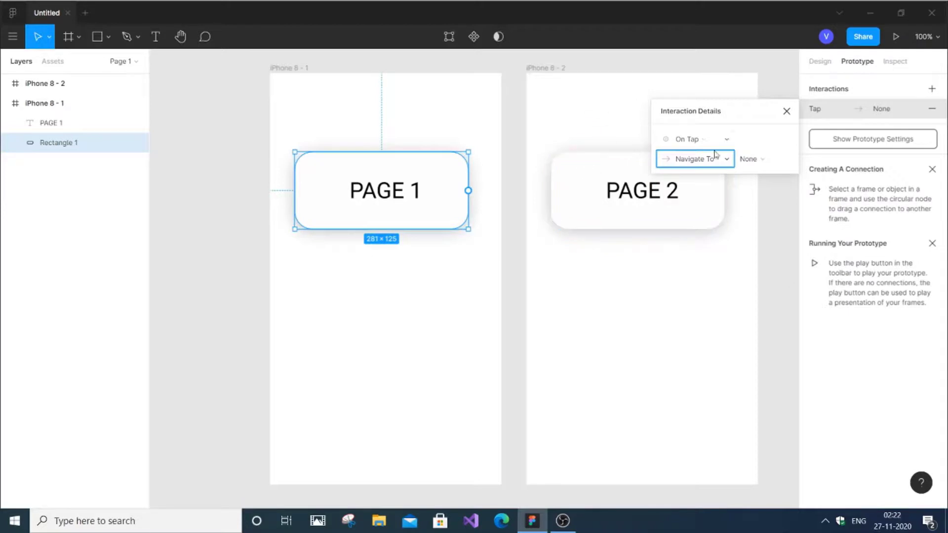
{"action": "left_click", "coordinate": [747, 161]}
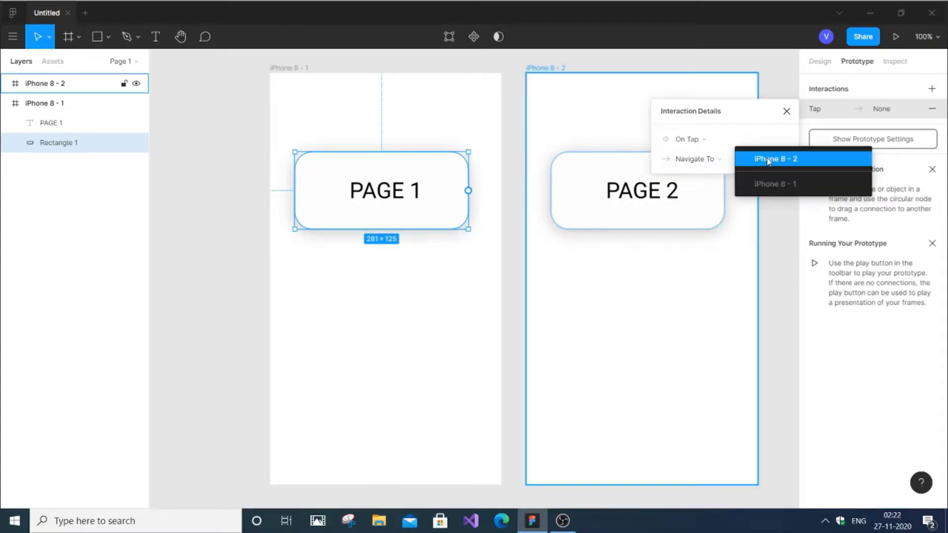
{"action": "left_click", "coordinate": [768, 159]}
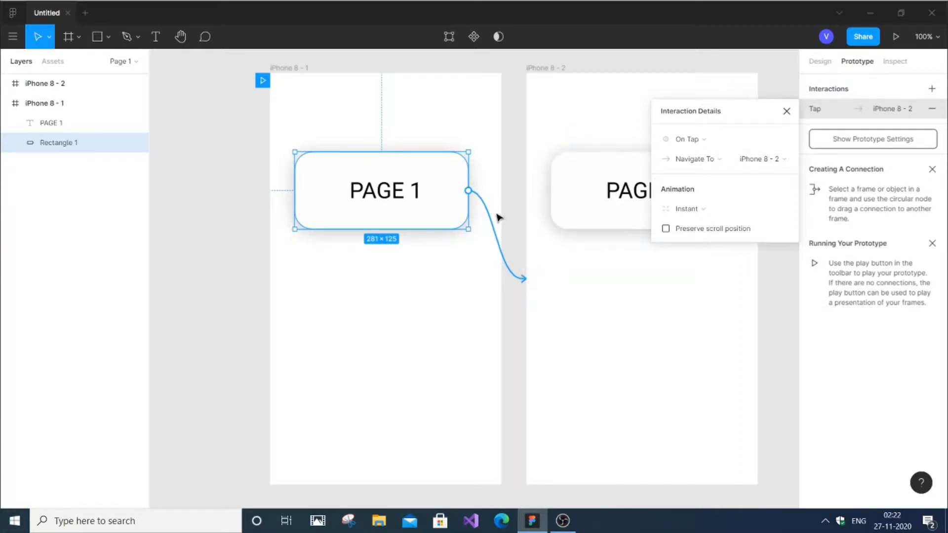
{"action": "left_click", "coordinate": [771, 88]}
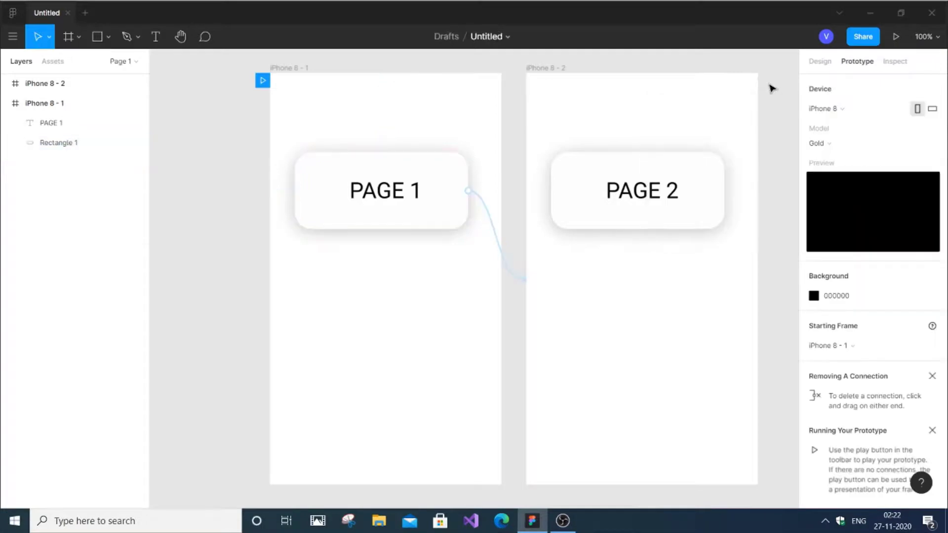
{"action": "left_click", "coordinate": [491, 231]}
{"action": "left_click", "coordinate": [530, 139]}
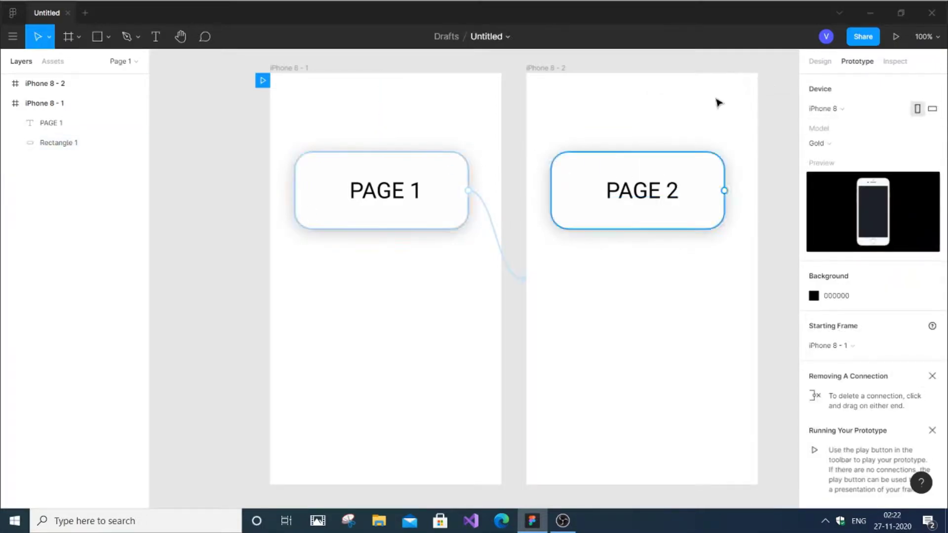
{"action": "left_click", "coordinate": [896, 37]}
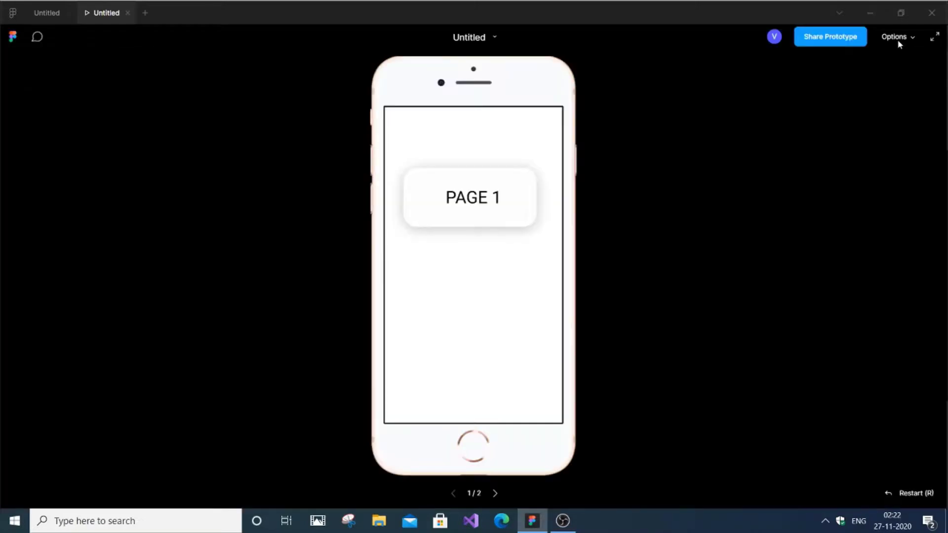
{"action": "left_click", "coordinate": [492, 212]}
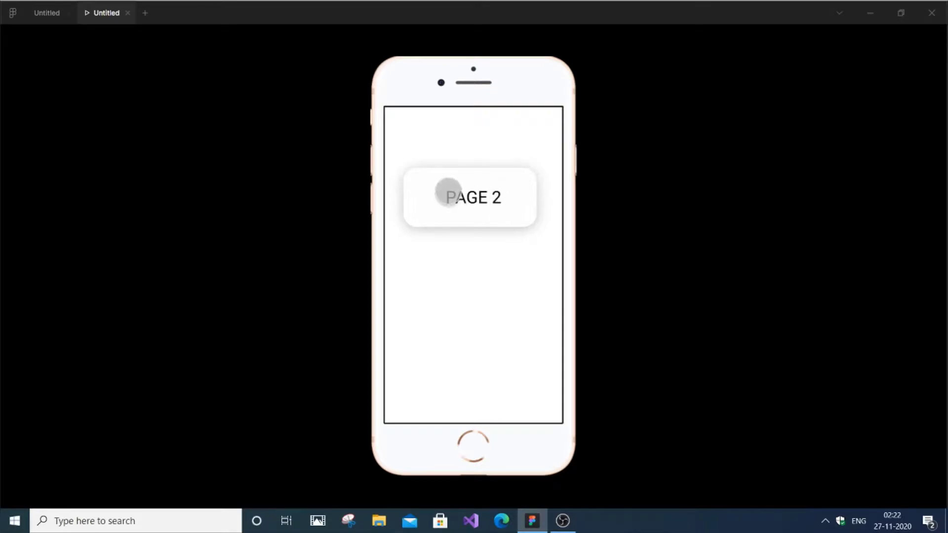
{"action": "left_click", "coordinate": [127, 13]}
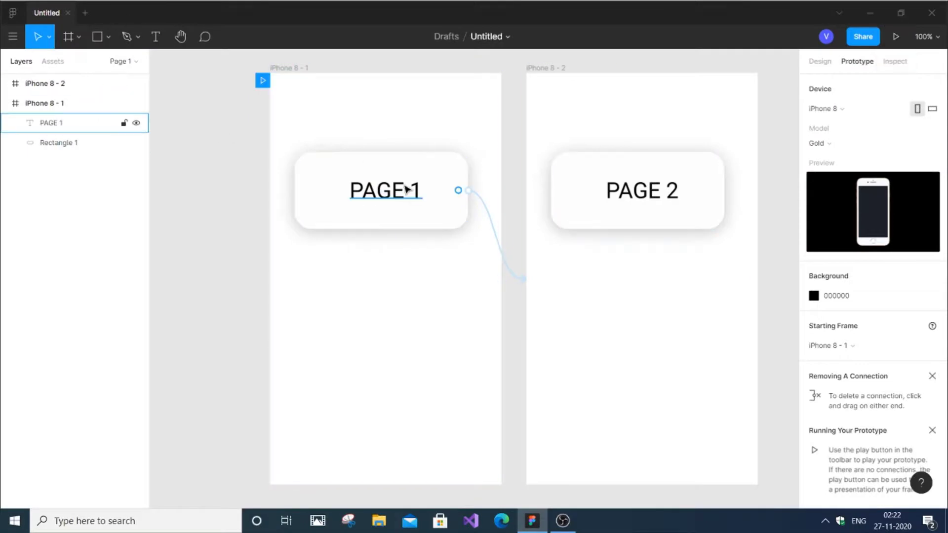
Add a second Linear gradient fill above the card rectangle's FFFEFE fill
{"action": "left_click", "coordinate": [406, 190]}
{"action": "left_click", "coordinate": [445, 164]}
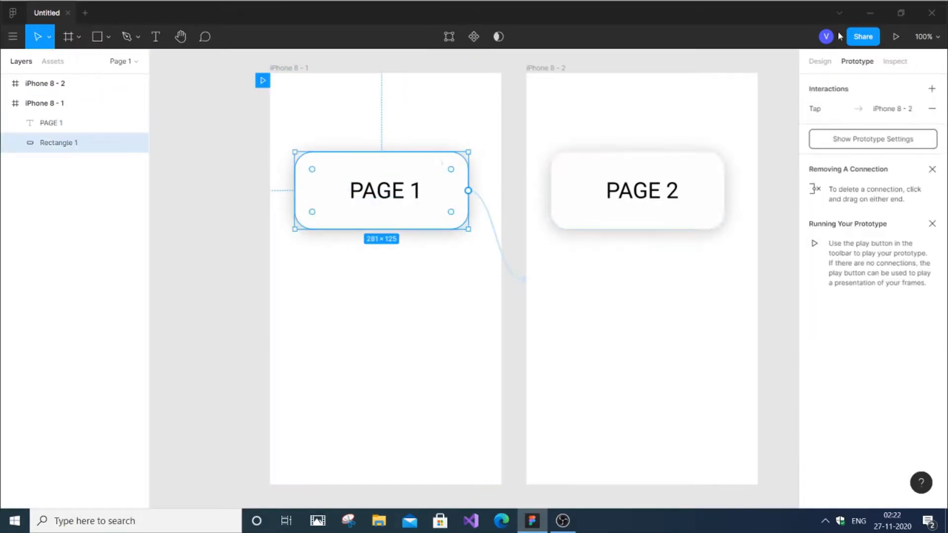
{"action": "left_click", "coordinate": [818, 62]}
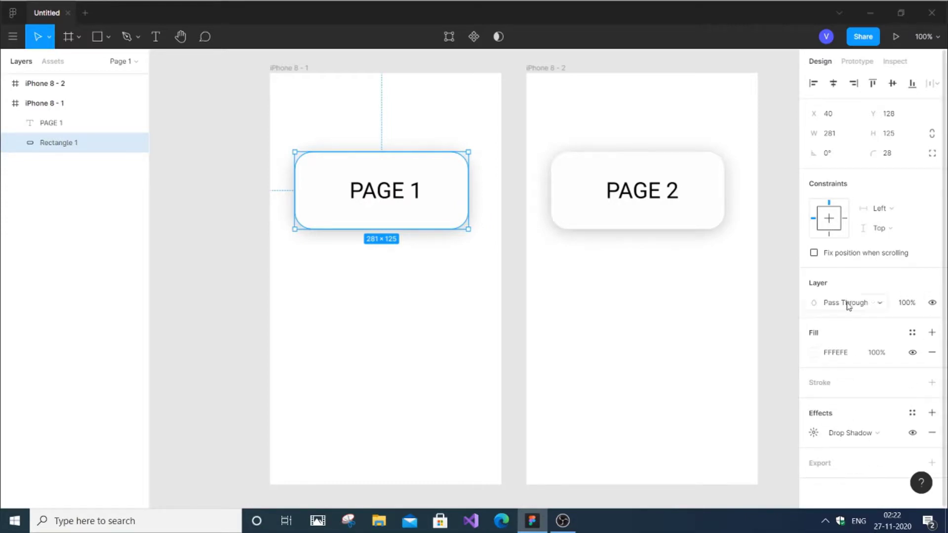
{"action": "left_click", "coordinate": [932, 334]}
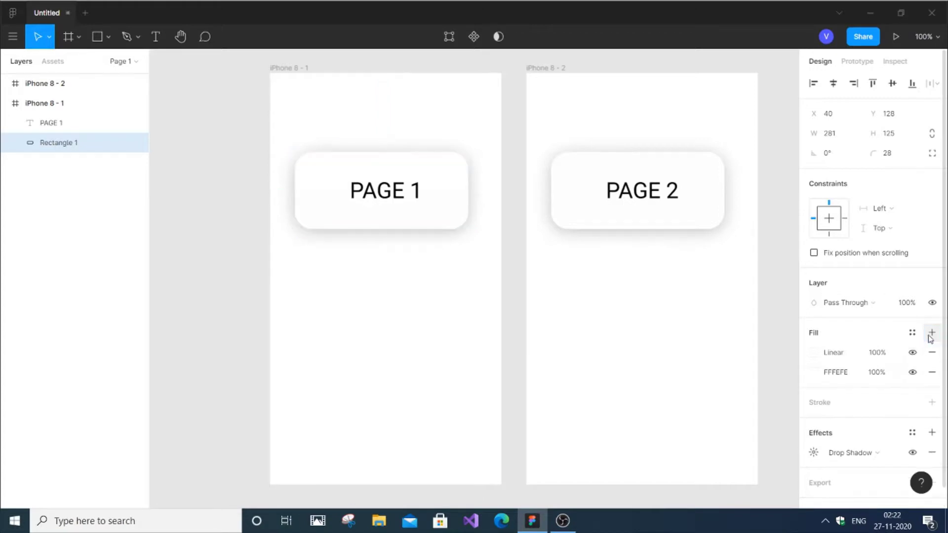
{"action": "left_click", "coordinate": [844, 374]}
{"action": "left_click", "coordinate": [796, 376]}
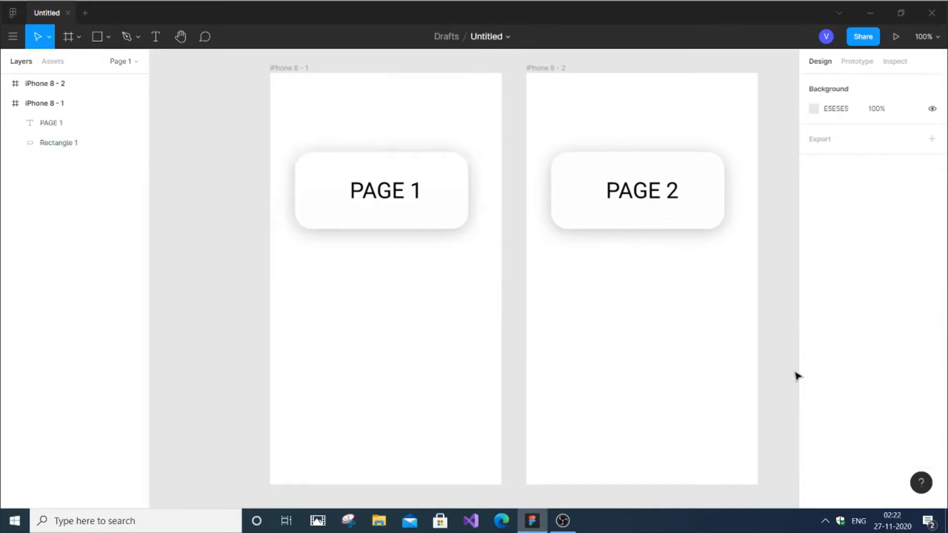
{"action": "left_click", "coordinate": [65, 127]}
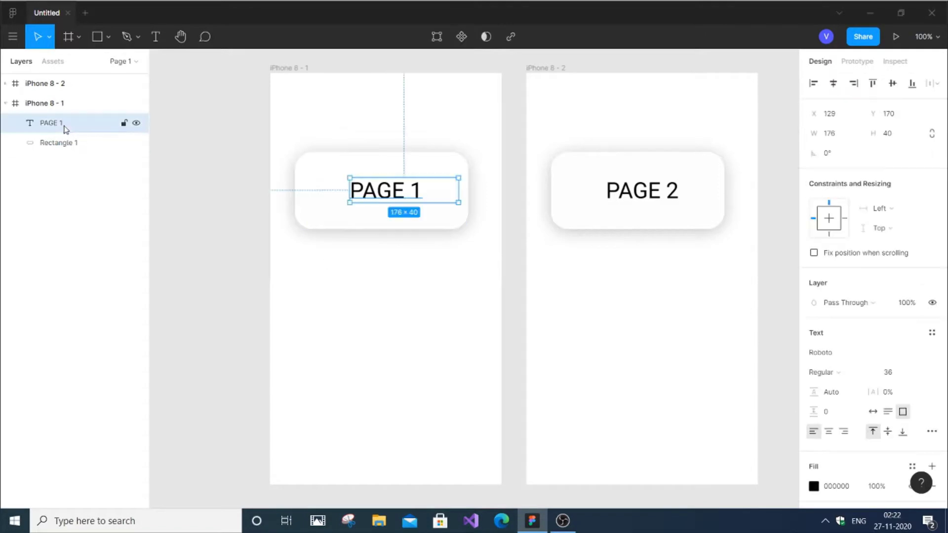
{"action": "left_click", "coordinate": [66, 147]}
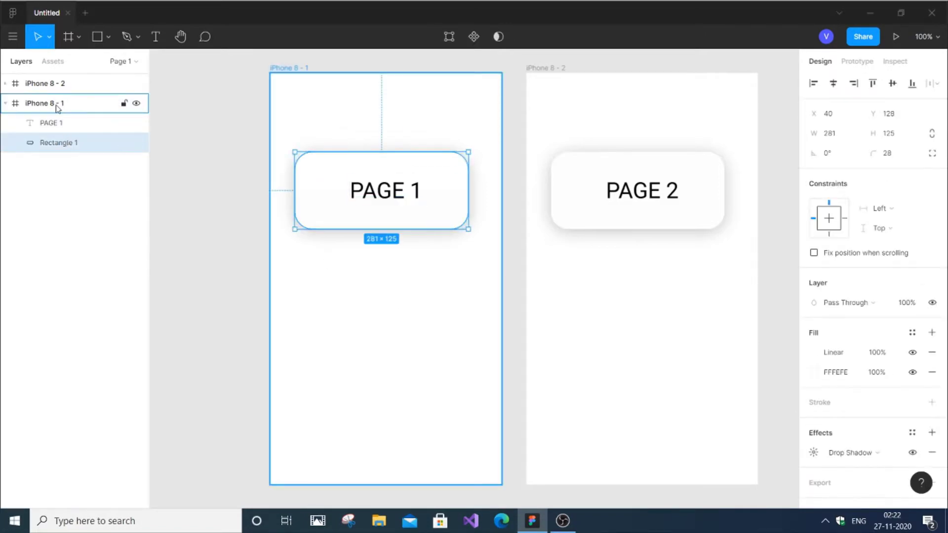
{"action": "left_click", "coordinate": [58, 109]}
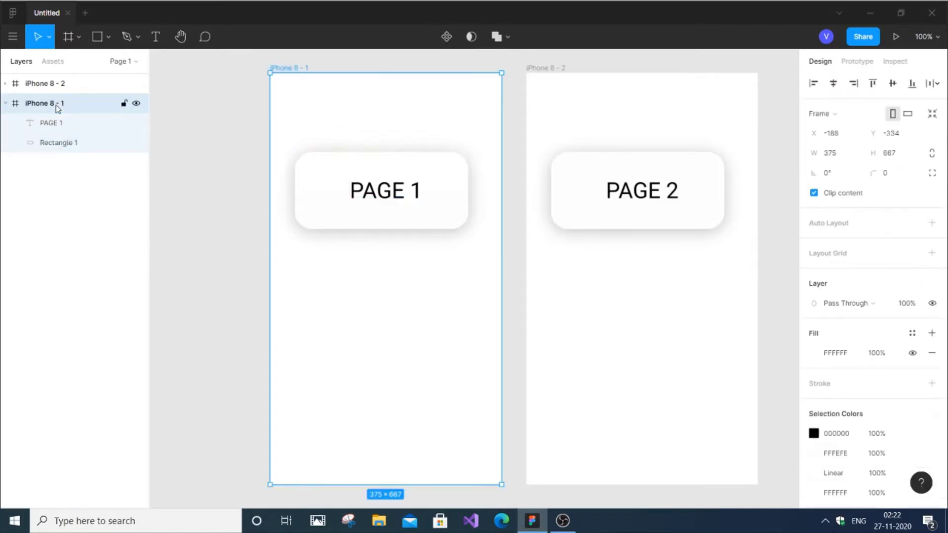
Give the iPhone 8 - 1 frame a 13-wide green 55C360 inside stroke
{"action": "left_click", "coordinate": [931, 383]}
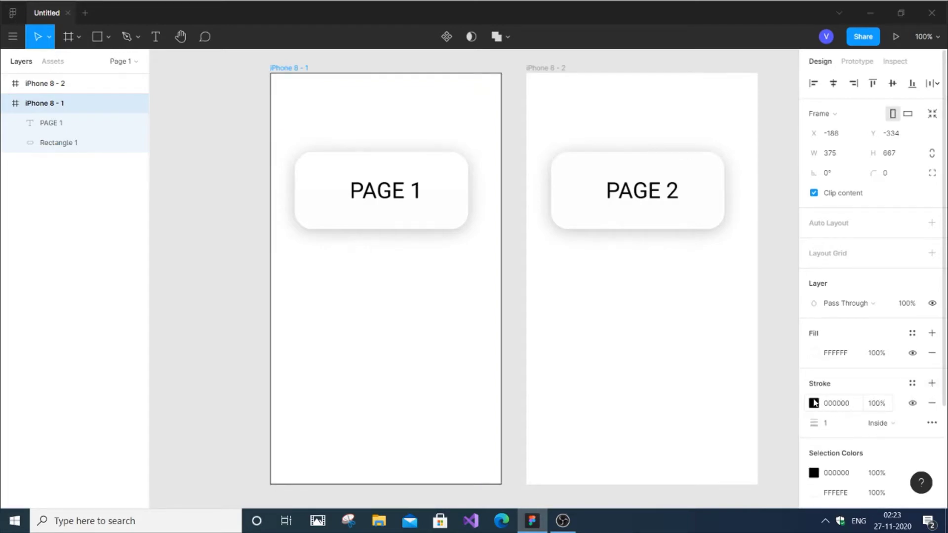
{"action": "left_click", "coordinate": [814, 403]}
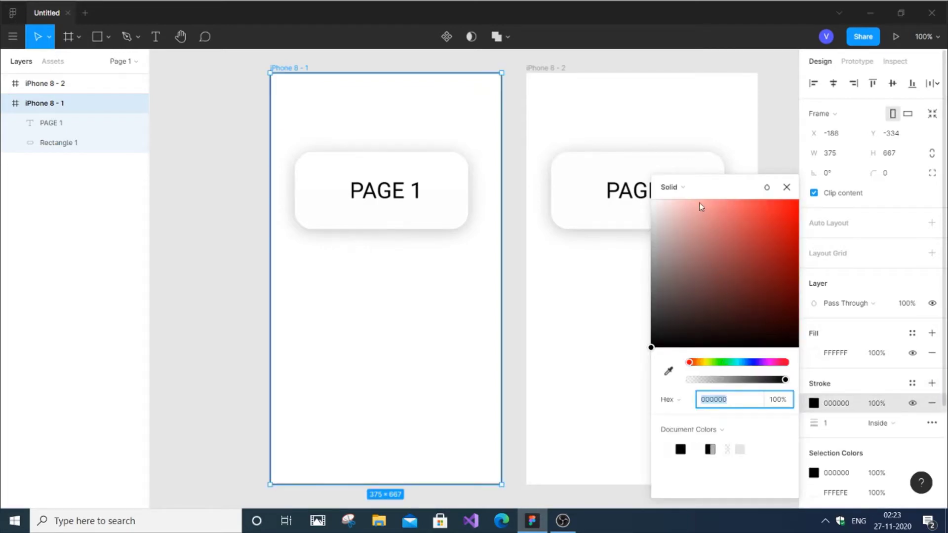
{"action": "left_click", "coordinate": [724, 364]}
{"action": "left_click", "coordinate": [766, 245]}
{"action": "left_click", "coordinate": [735, 237]}
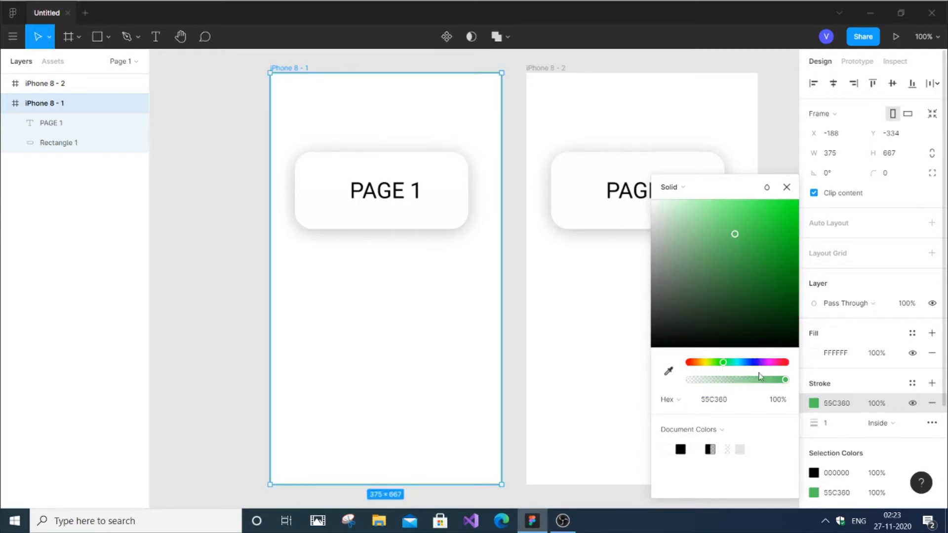
{"action": "mouse_move", "coordinate": [813, 423]}
{"action": "left_mouse_down"}
{"action": "mouse_move", "coordinate": [842, 424]}
{"action": "mouse_move", "coordinate": [832, 425]}
{"action": "left_mouse_up"}
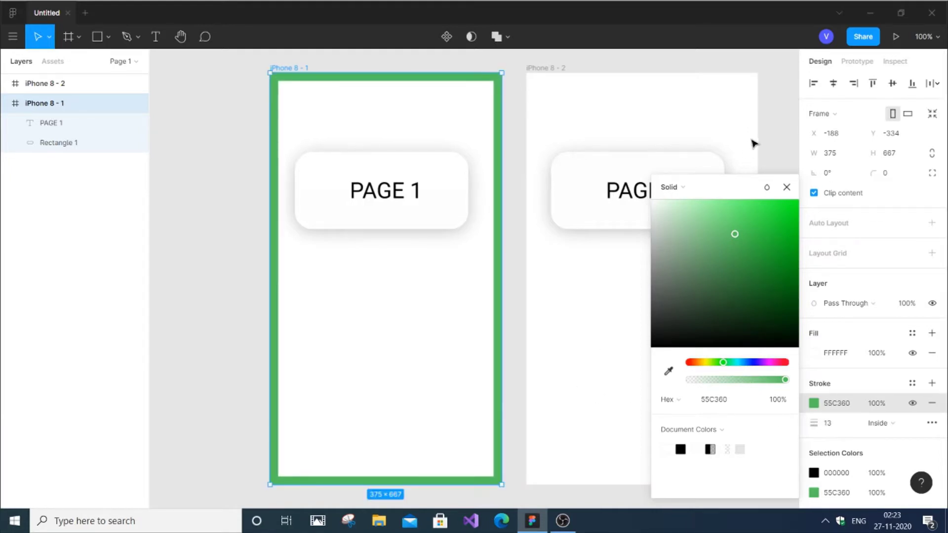
{"action": "left_click", "coordinate": [774, 140]}
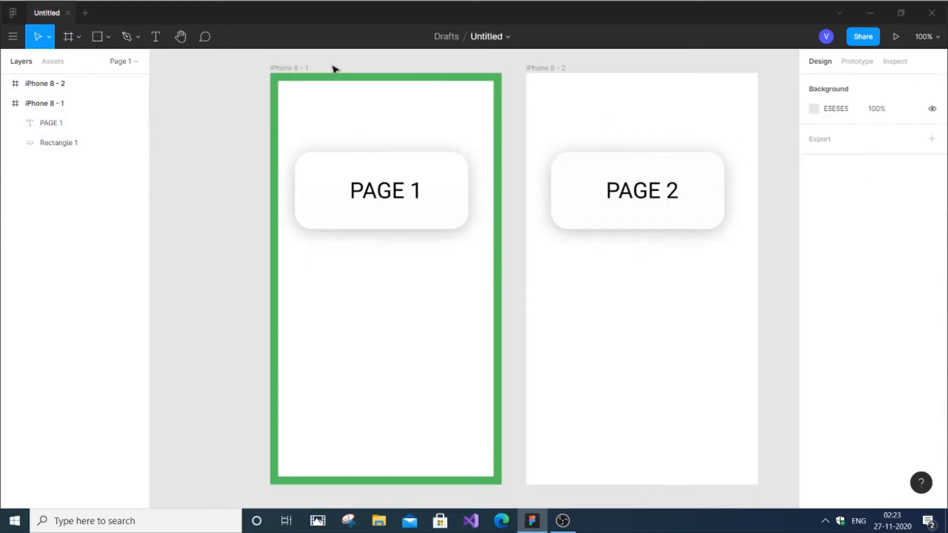
{"action": "left_click", "coordinate": [50, 87]}
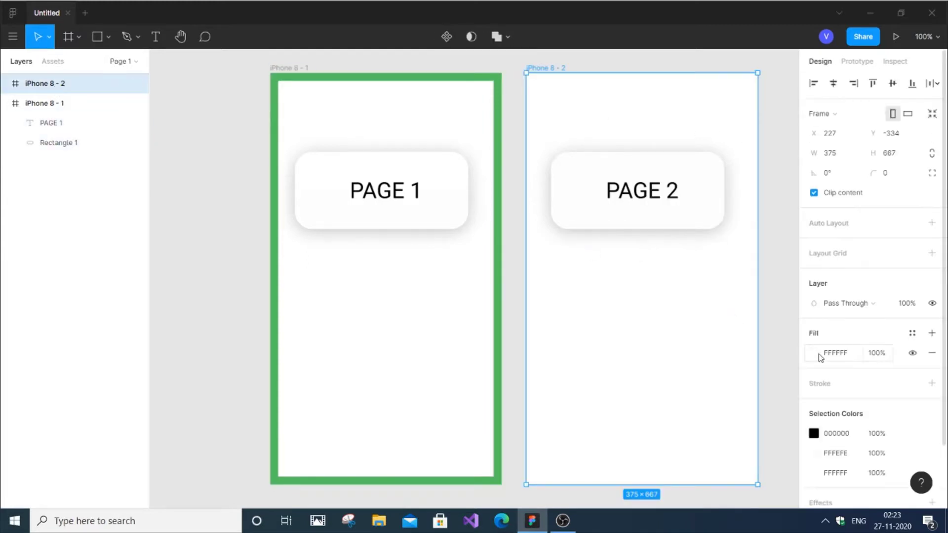
Give the iPhone 8 - 2 frame a 12-weight dark green 38763A inside stroke
{"action": "left_click", "coordinate": [932, 384]}
{"action": "left_click_drag", "start_coordinate": [821, 423], "coordinate": [837, 425]}
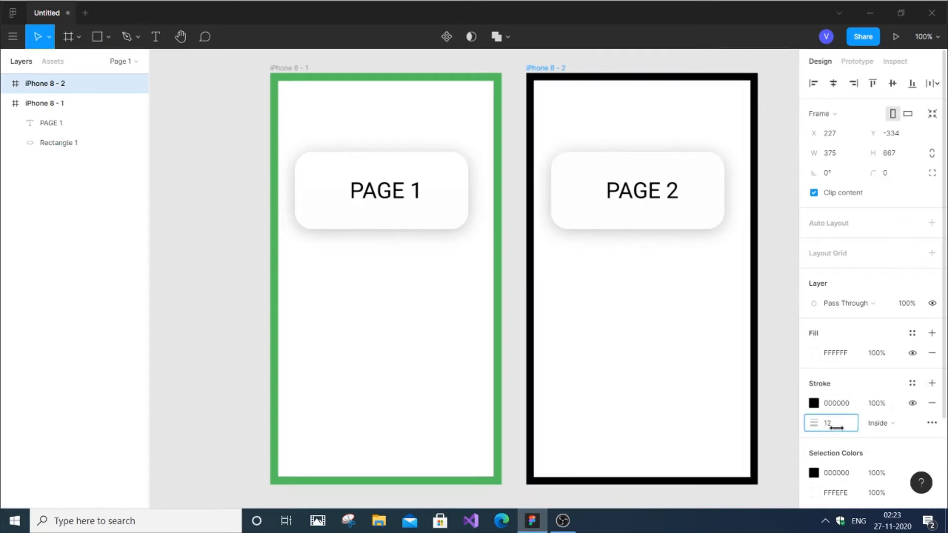
{"action": "left_click", "coordinate": [813, 403]}
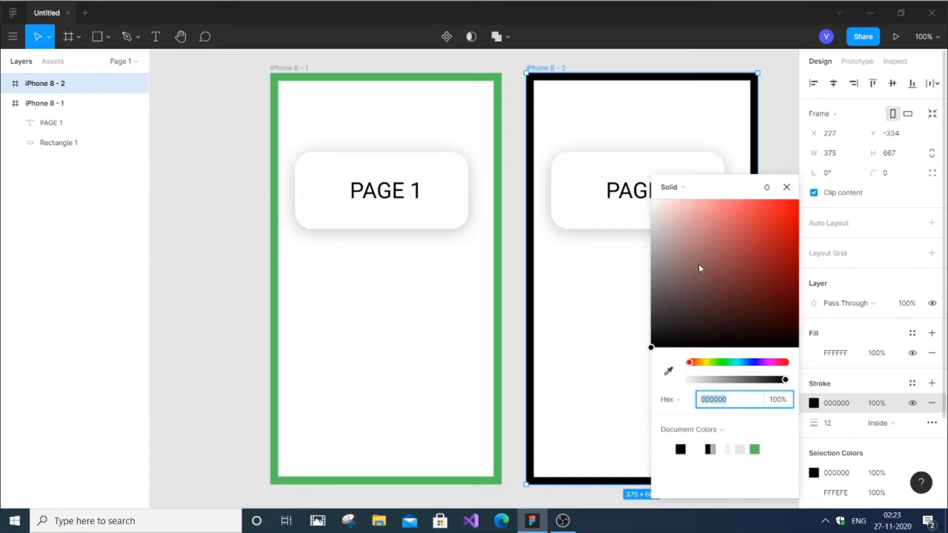
{"action": "left_click", "coordinate": [722, 362]}
{"action": "left_click", "coordinate": [728, 280]}
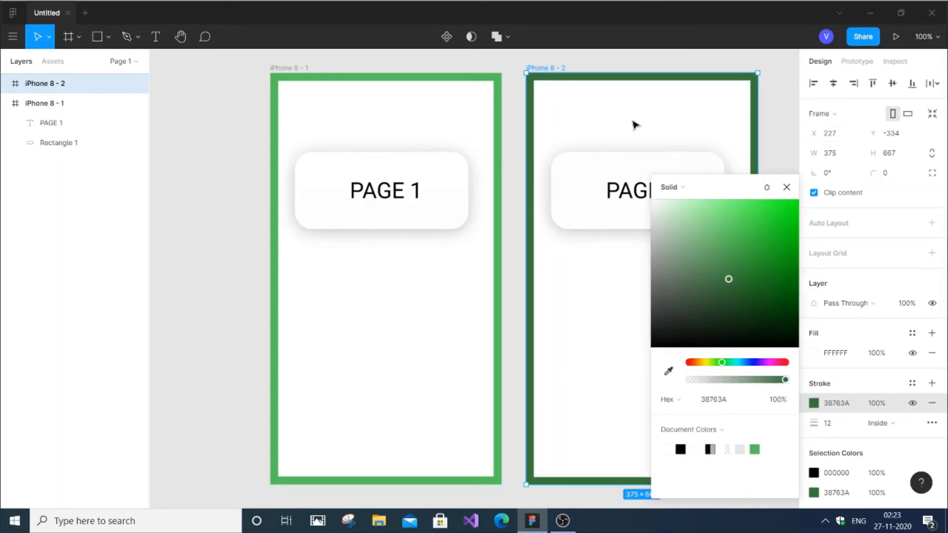
{"action": "left_click", "coordinate": [207, 228]}
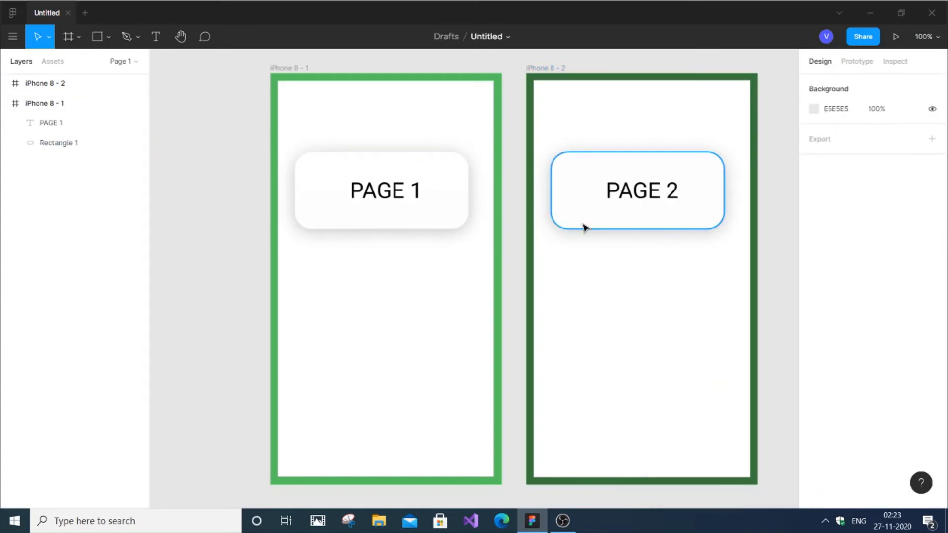